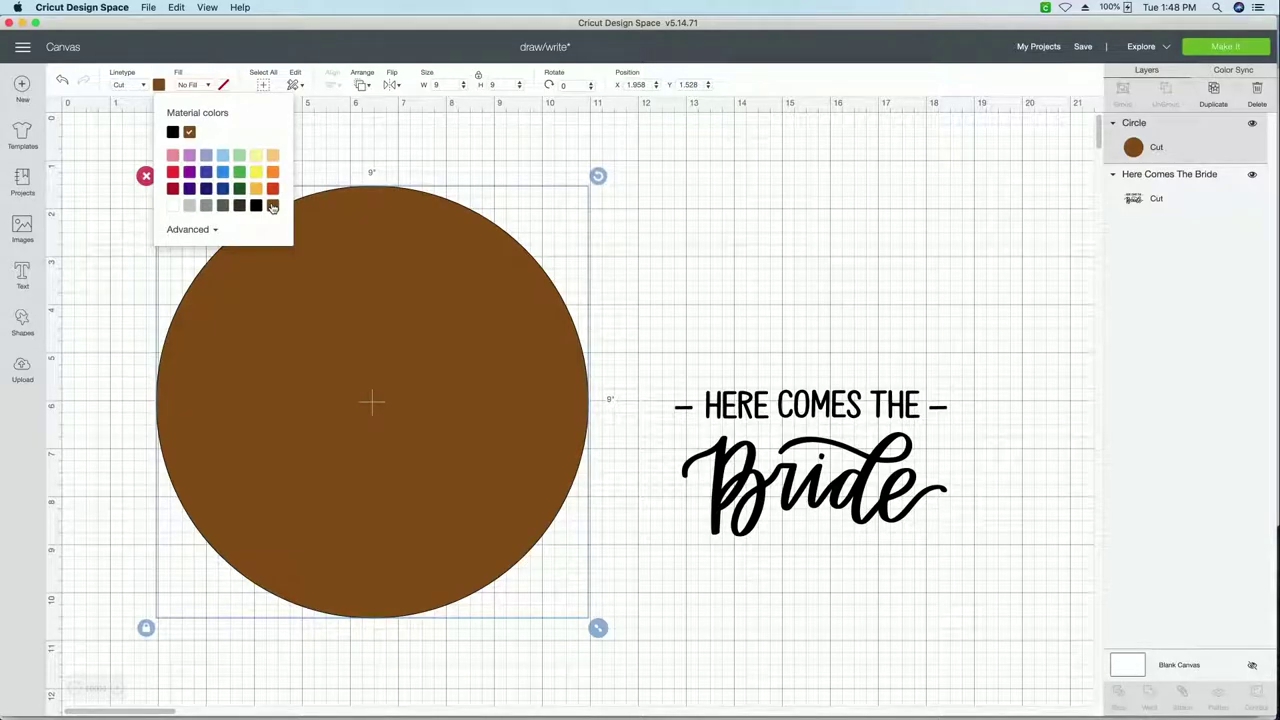
Step: Place the "Here Comes The Bride" lettering in front of the brown circle and enlarge it to about 7.5 inches wide
{"action": "left_click", "coordinate": [780, 428]}
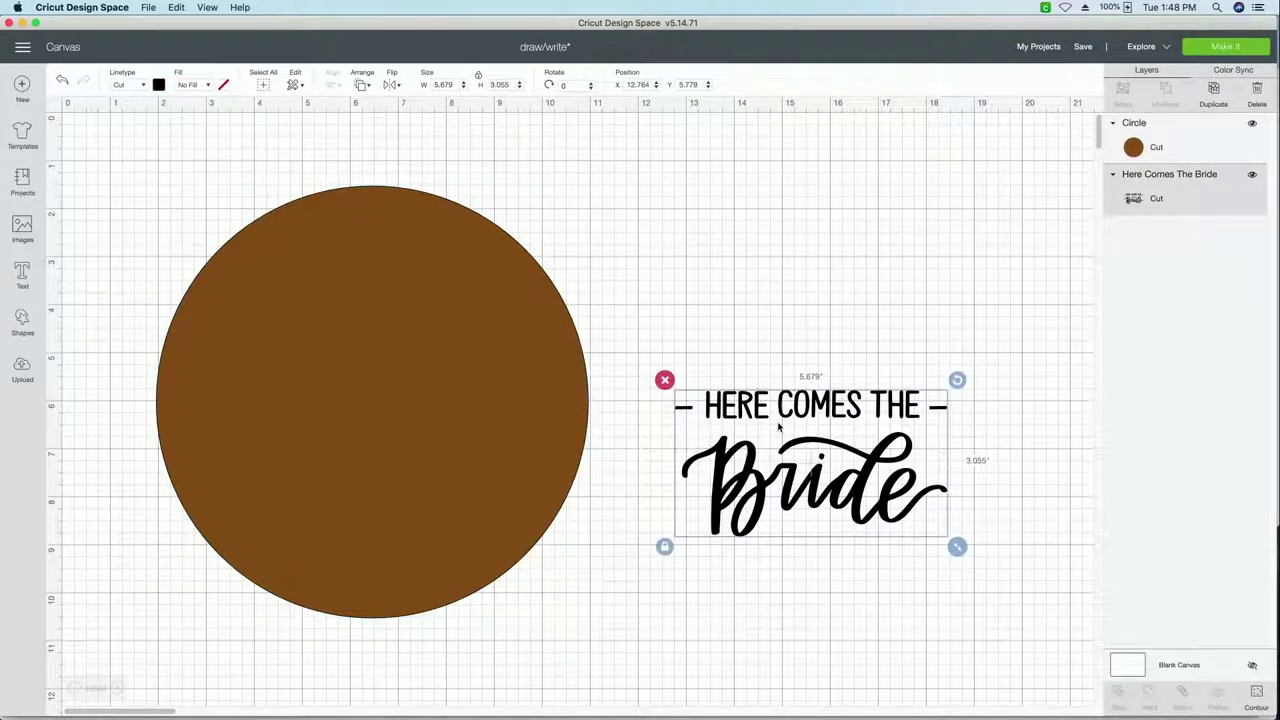
{"action": "left_click_drag", "start_coordinate": [780, 428], "coordinate": [309, 348]}
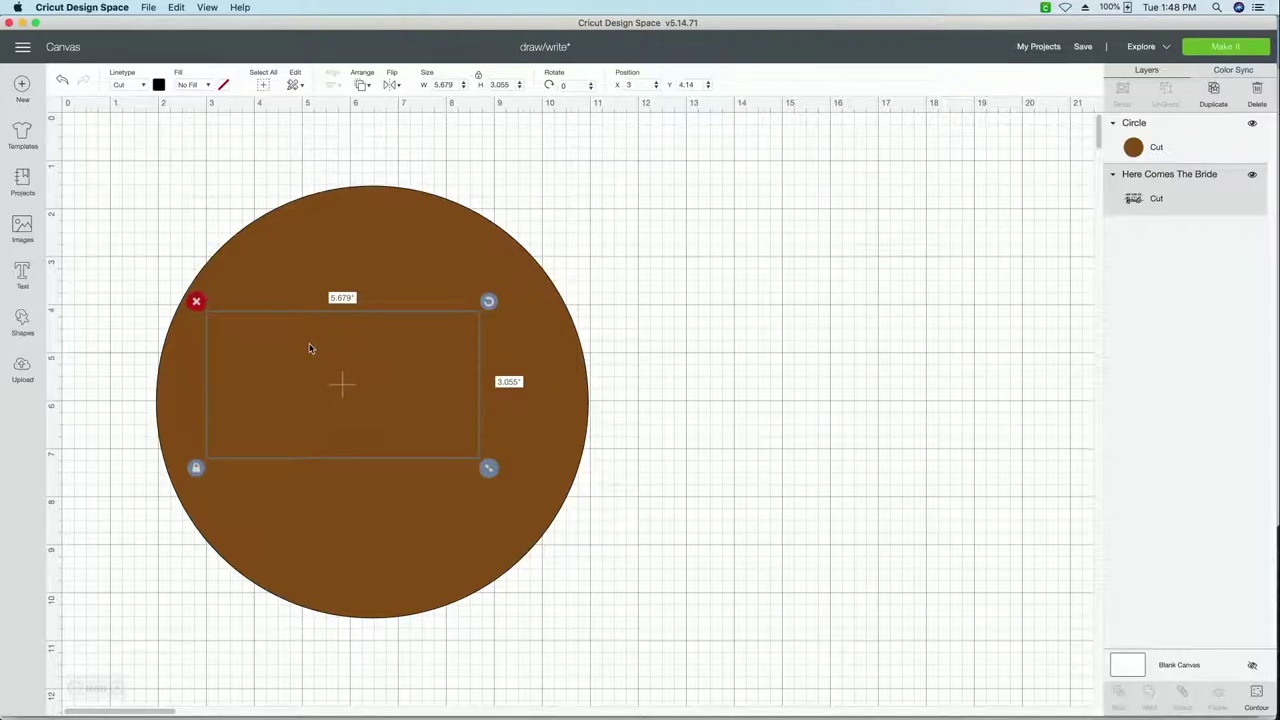
{"action": "left_click", "coordinate": [361, 86]}
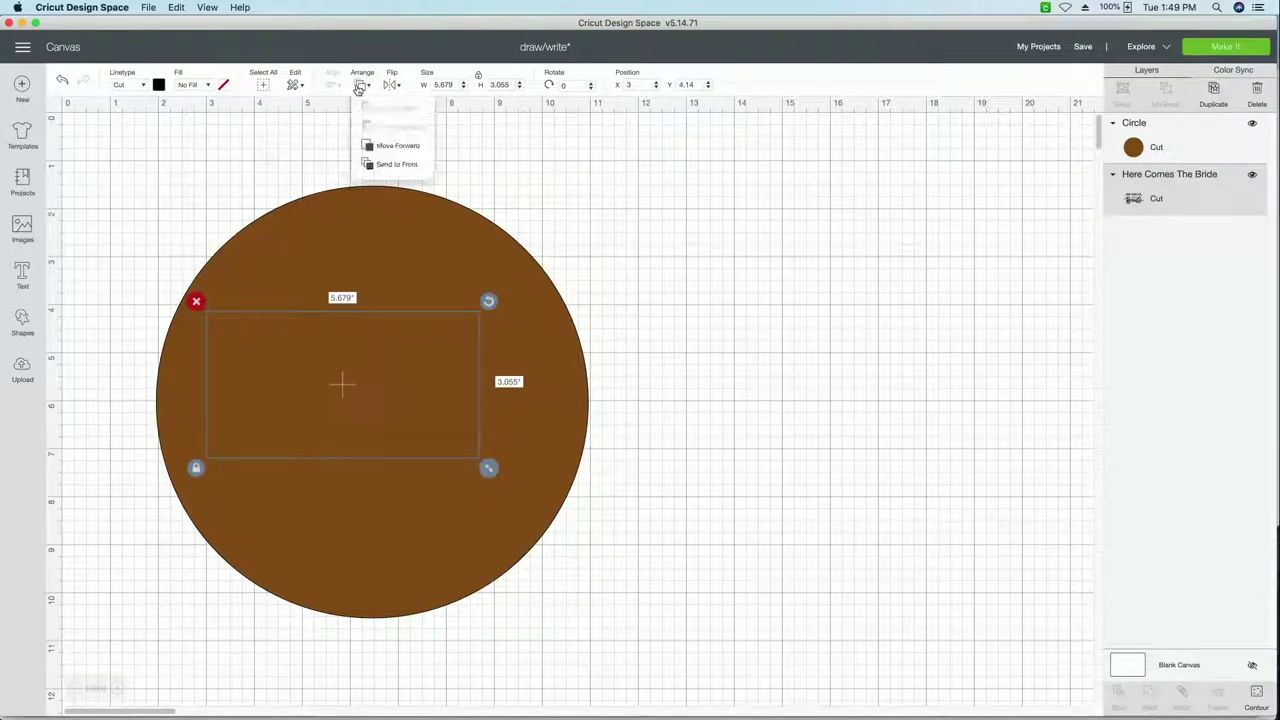
{"action": "left_click", "coordinate": [376, 164]}
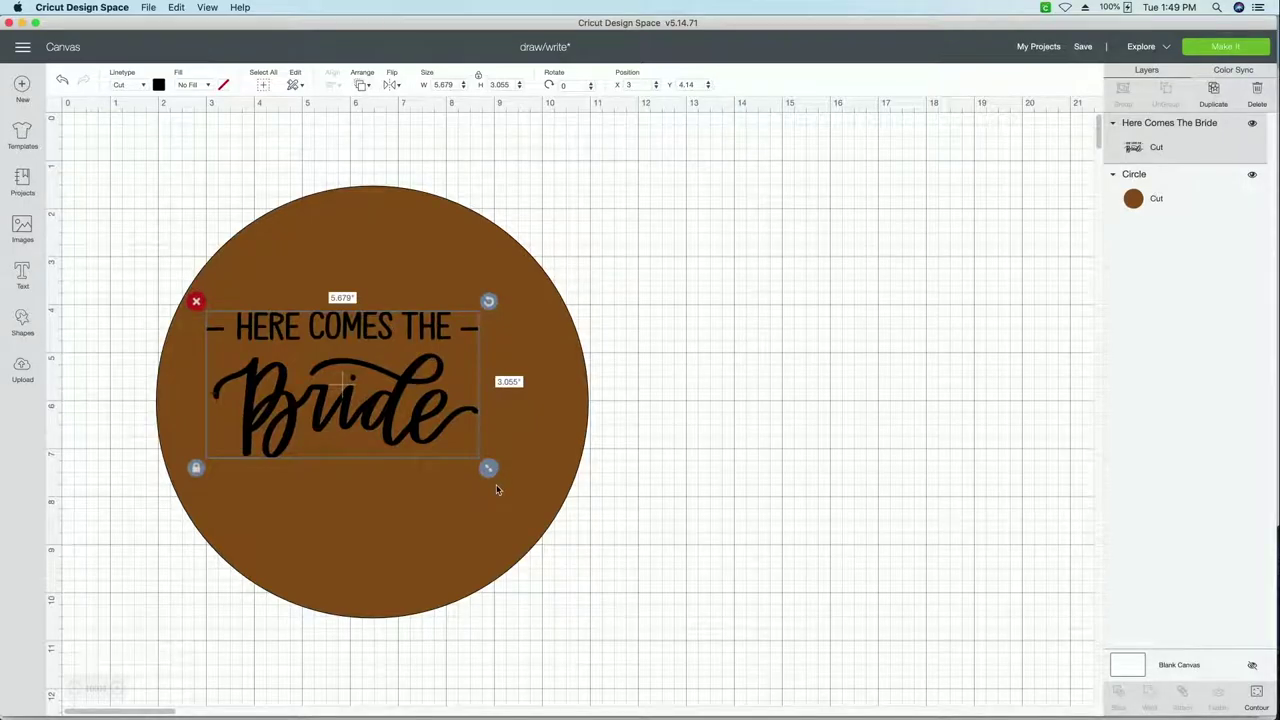
{"action": "left_click_drag", "start_coordinate": [489, 467], "coordinate": [588, 512]}
{"action": "left_click_drag", "start_coordinate": [478, 410], "coordinate": [462, 406]}
{"action": "left_click", "coordinate": [766, 435]}
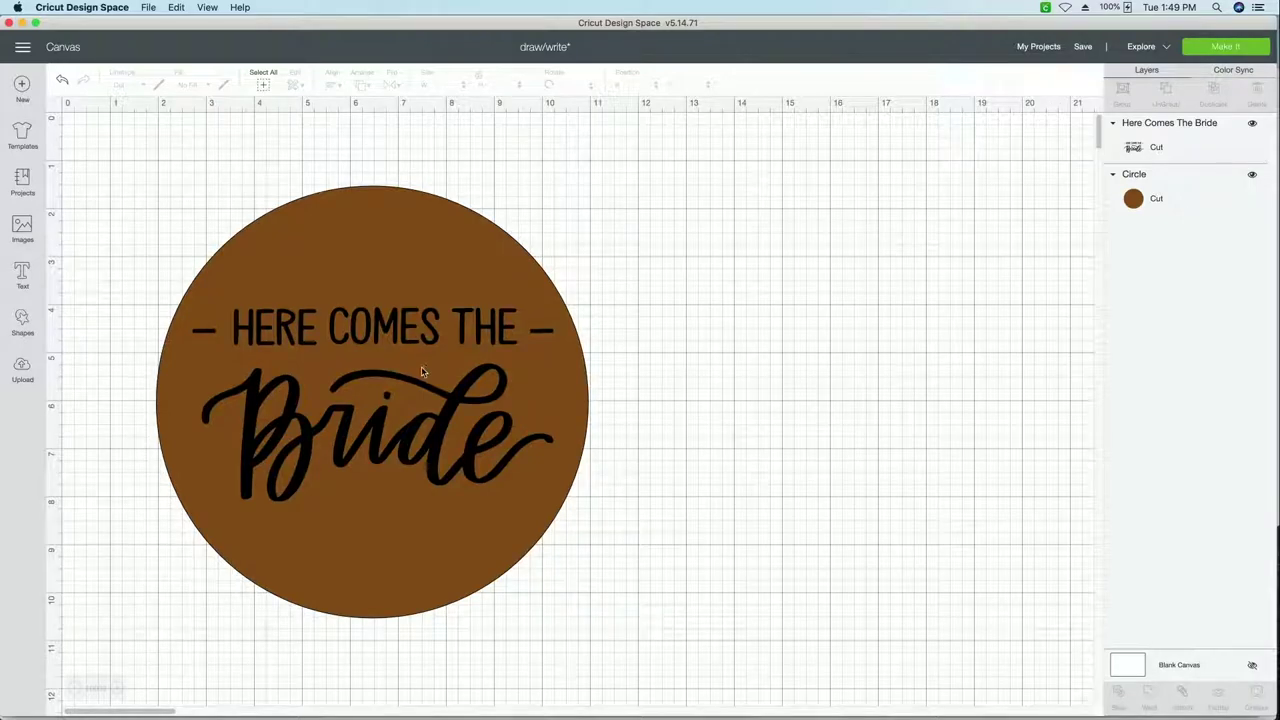
Step: Delete the brown circle from behind the lettering and enlarge the lettering to about 8.05 inches wide
{"action": "left_click_drag", "start_coordinate": [421, 366], "coordinate": [870, 364]}
{"action": "left_click", "coordinate": [340, 351]}
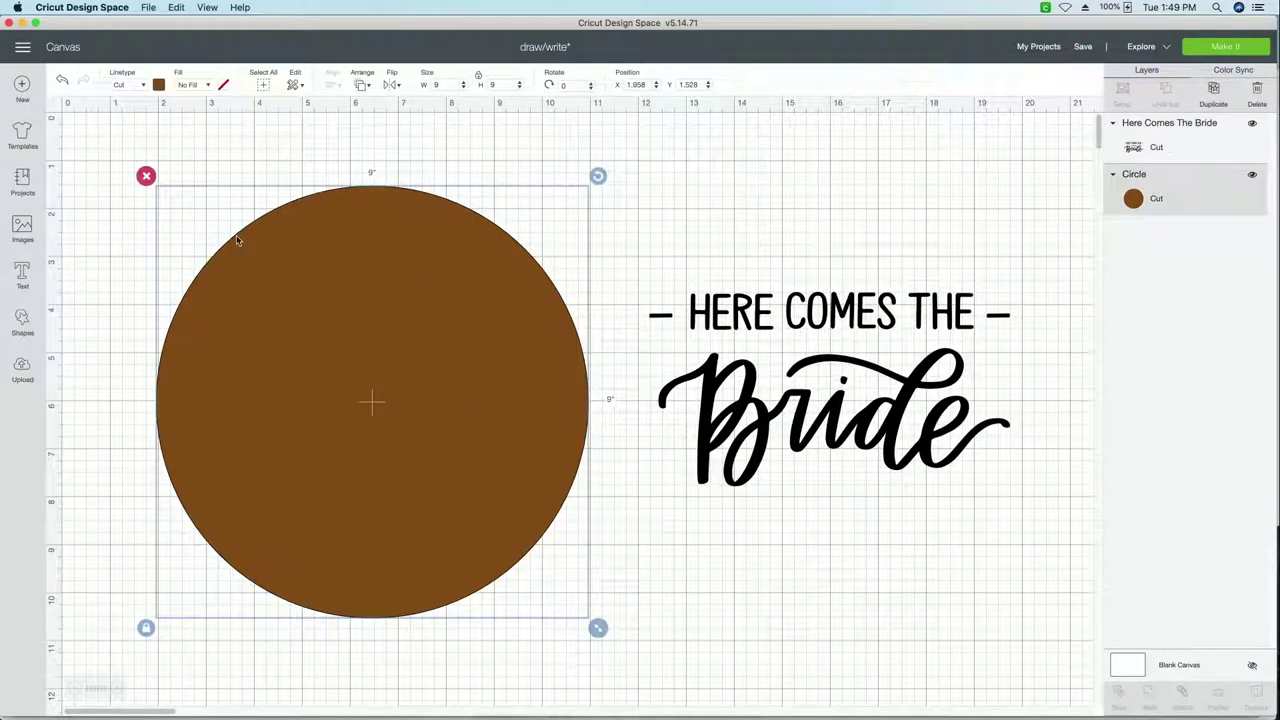
{"action": "left_click", "coordinate": [151, 176]}
{"action": "left_click_drag", "start_coordinate": [696, 344], "coordinate": [374, 313]}
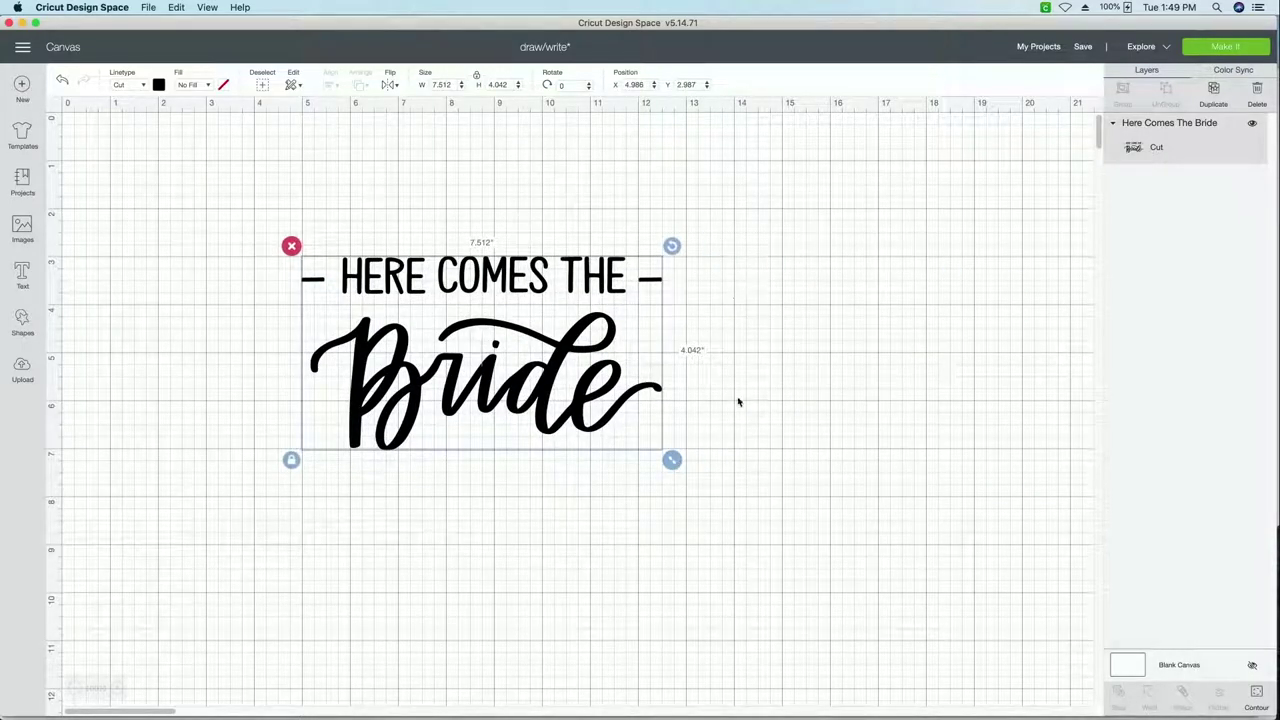
{"action": "left_click_drag", "start_coordinate": [670, 457], "coordinate": [697, 471]}
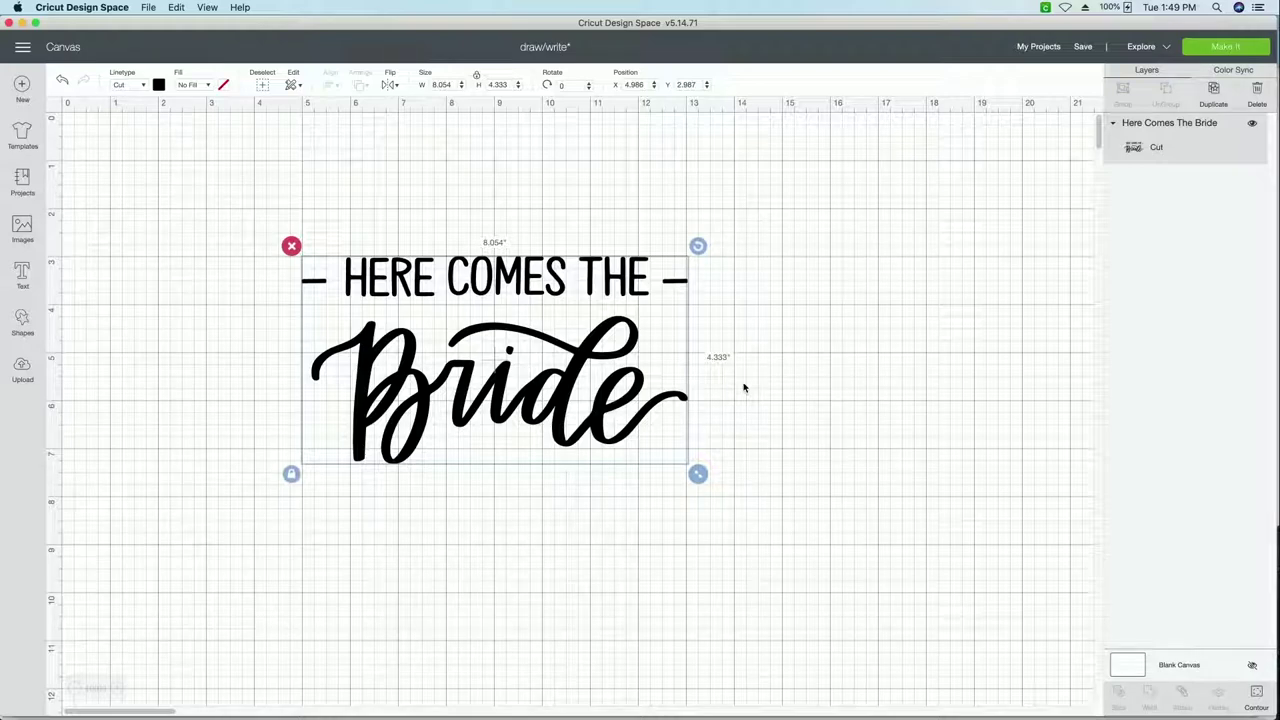
Step: Insert a circle shape and set its width to 9 inches
{"action": "left_click", "coordinate": [22, 320]}
{"action": "left_click", "coordinate": [122, 230]}
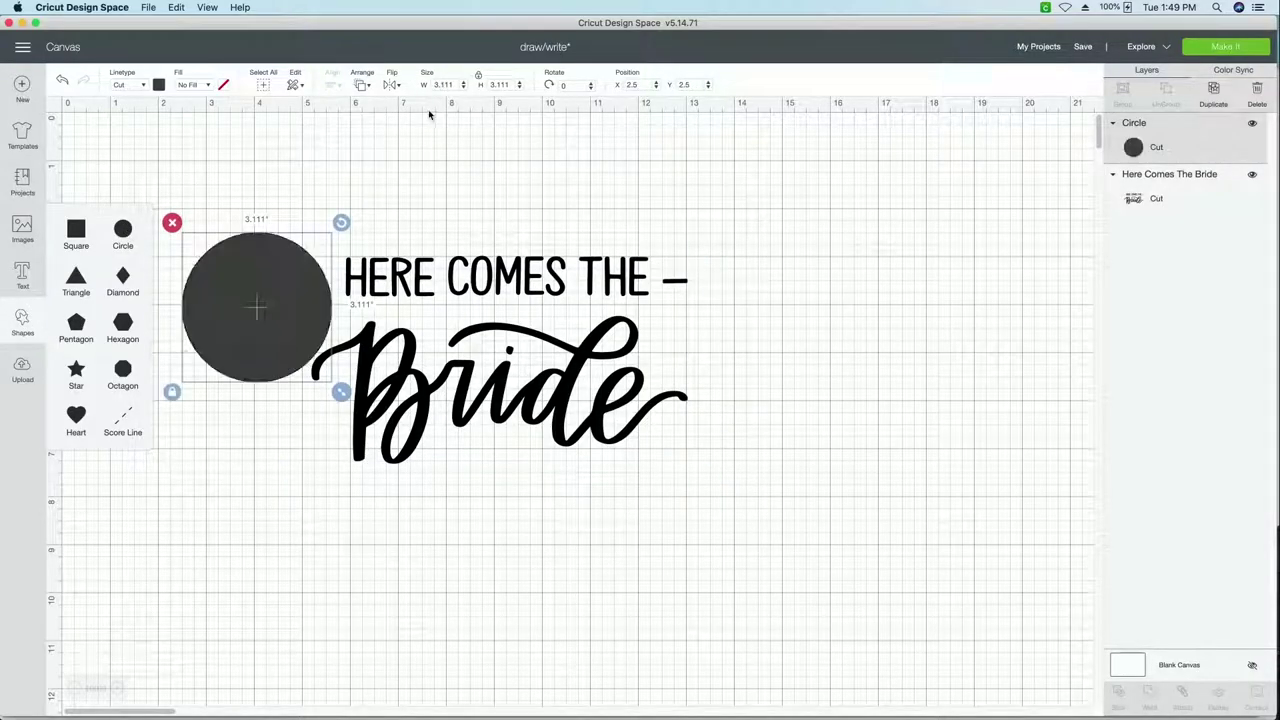
{"action": "left_click", "coordinate": [444, 84]}
{"action": "type", "text": "3"}
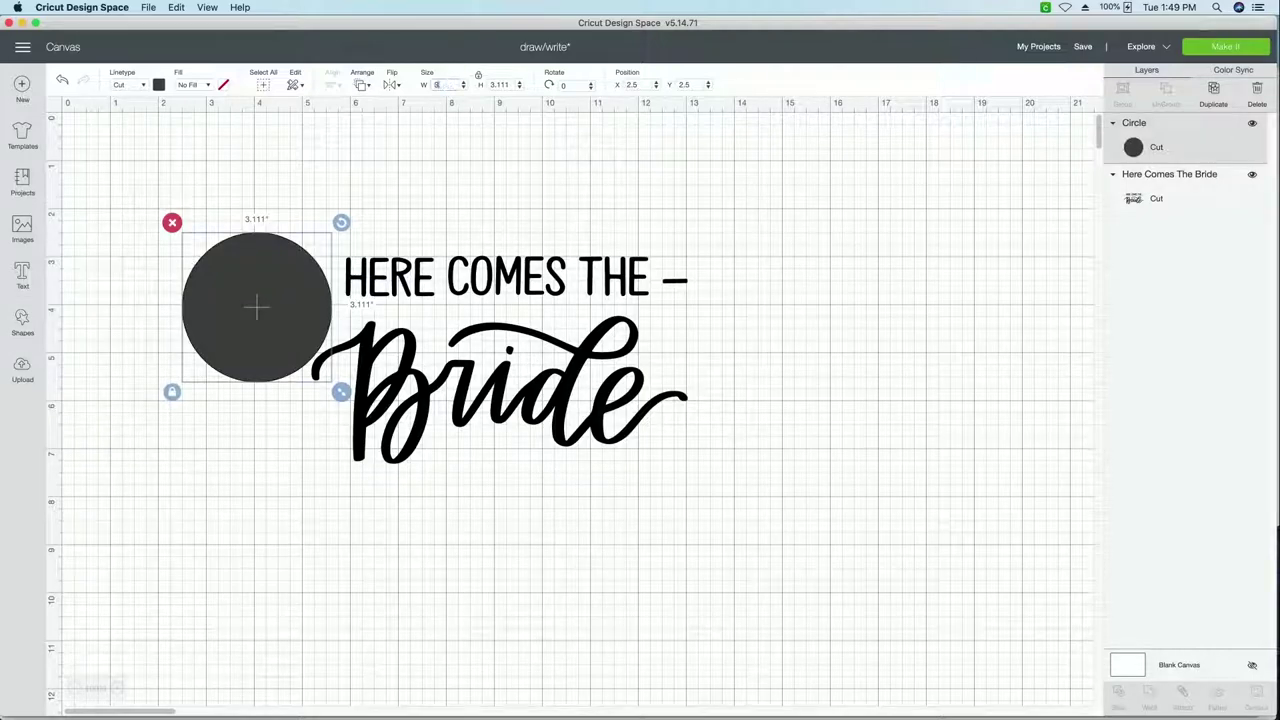
{"action": "key", "text": "Return"}
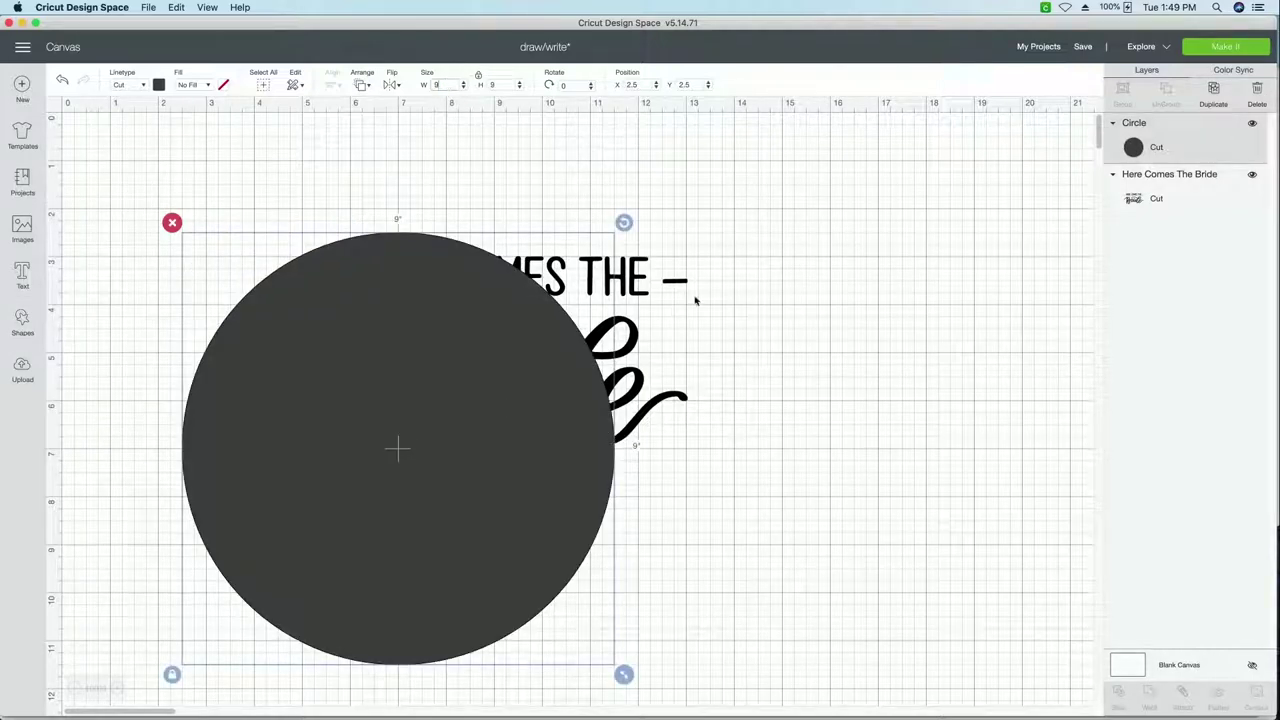
Step: Move the dark circle one layer backward and position the lettering across its middle
{"action": "left_click", "coordinate": [362, 84]}
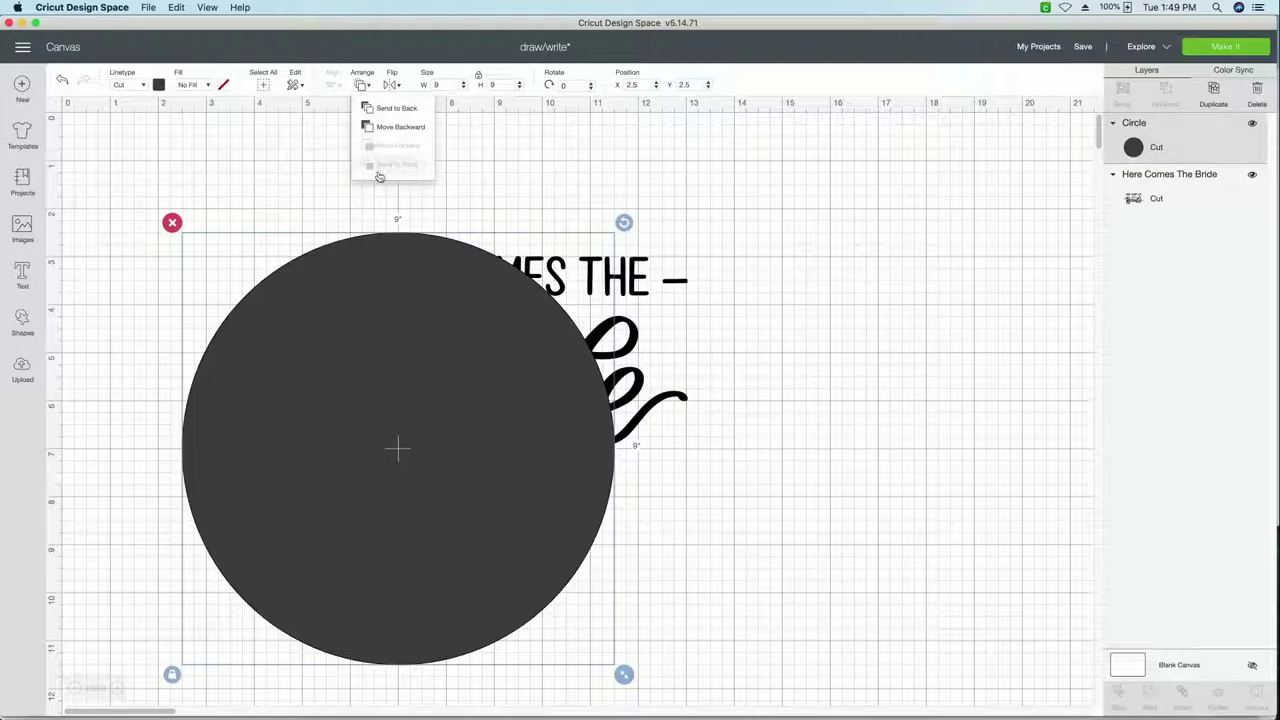
{"action": "left_click", "coordinate": [383, 127]}
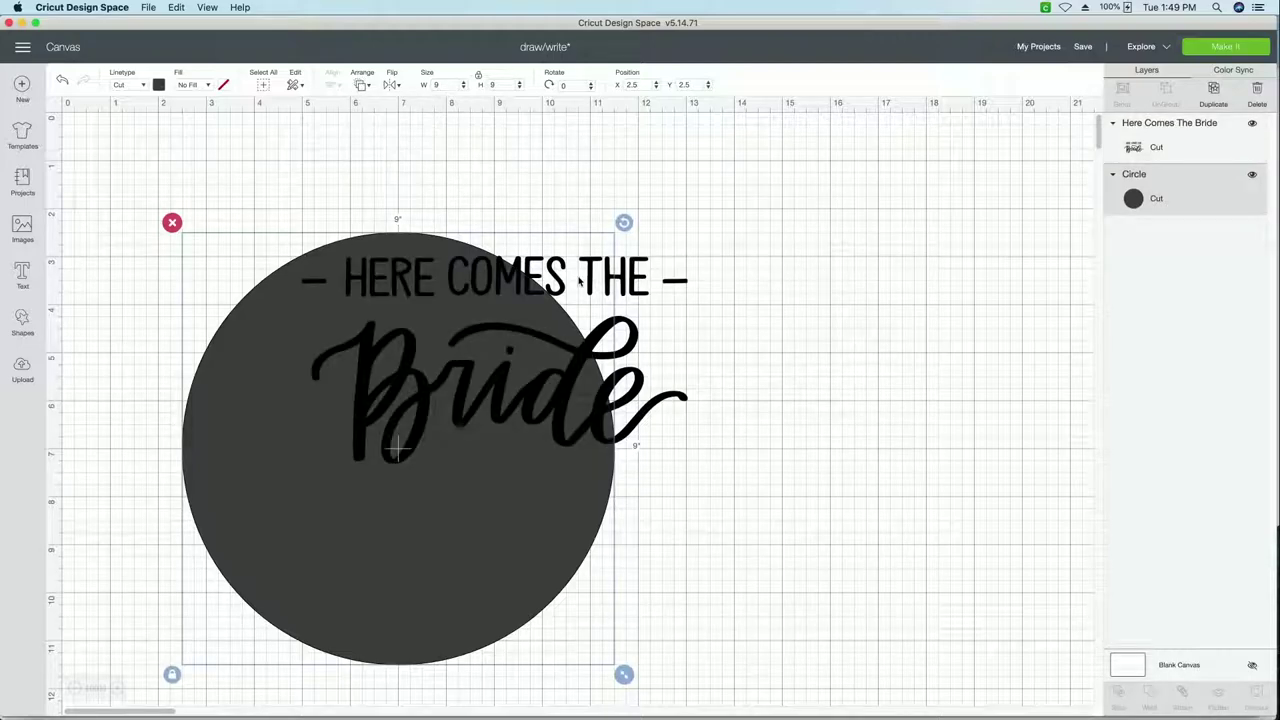
{"action": "left_click_drag", "start_coordinate": [578, 283], "coordinate": [484, 378]}
{"action": "left_click", "coordinate": [914, 404]}
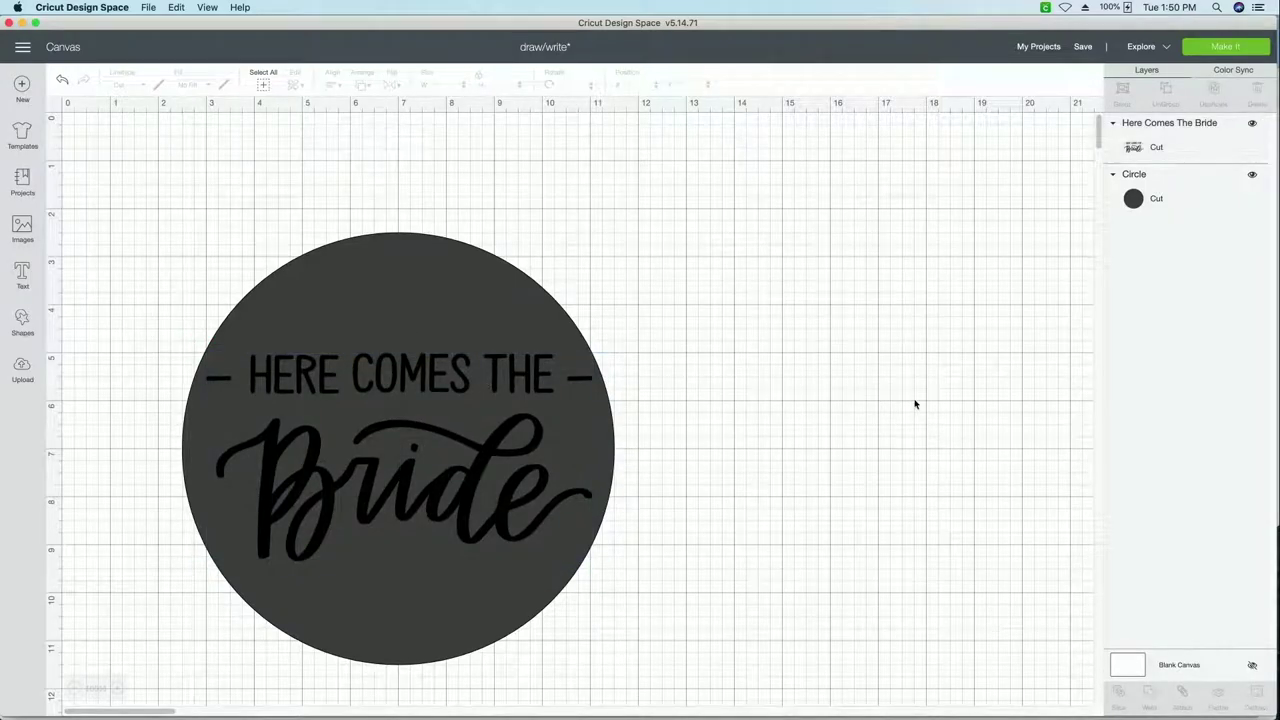
{"action": "left_click", "coordinate": [484, 450]}
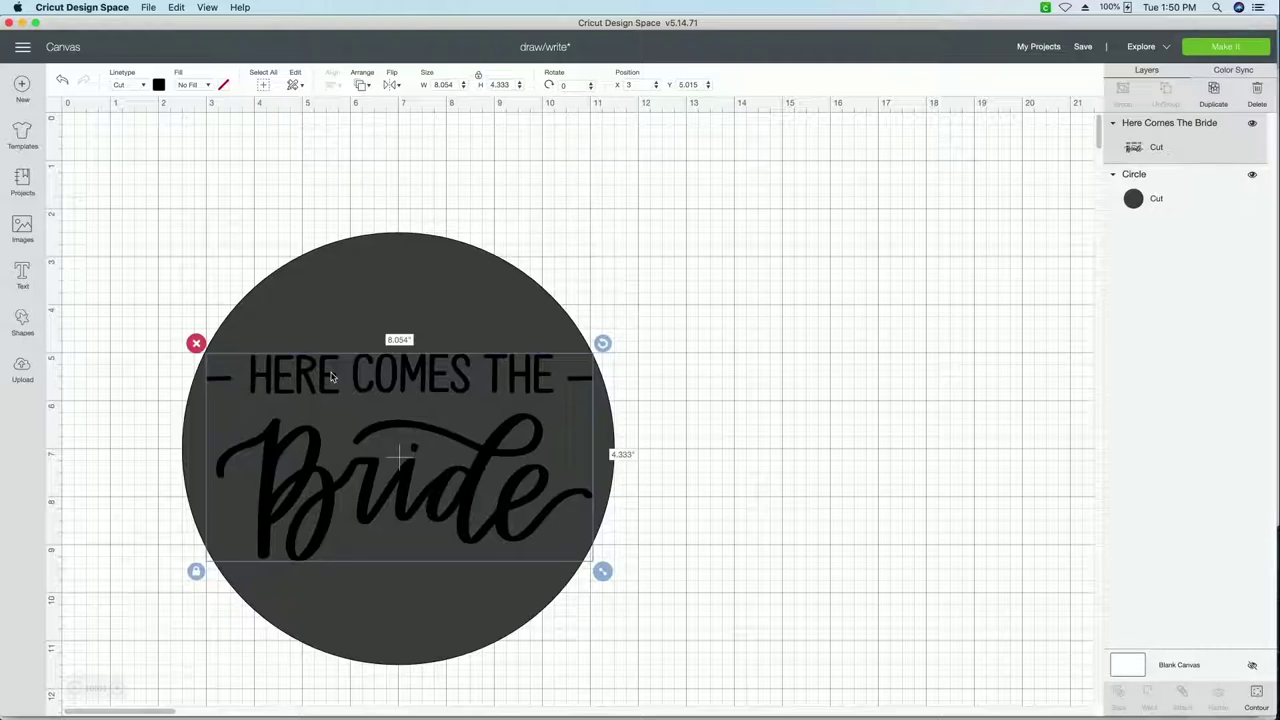
{"action": "left_click", "coordinate": [686, 431]}
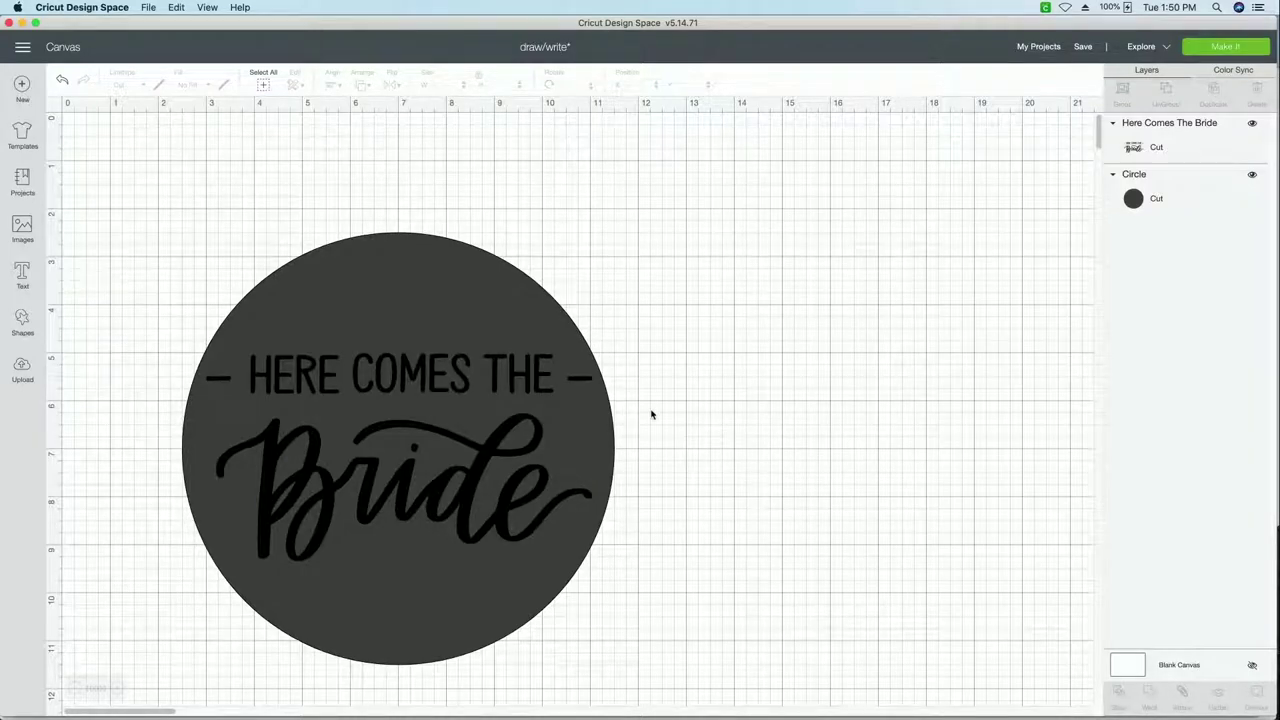
Step: Move the lettering off the dark circle and delete the circle
{"action": "left_click_drag", "start_coordinate": [466, 400], "coordinate": [924, 385]}
{"action": "left_click", "coordinate": [549, 370]}
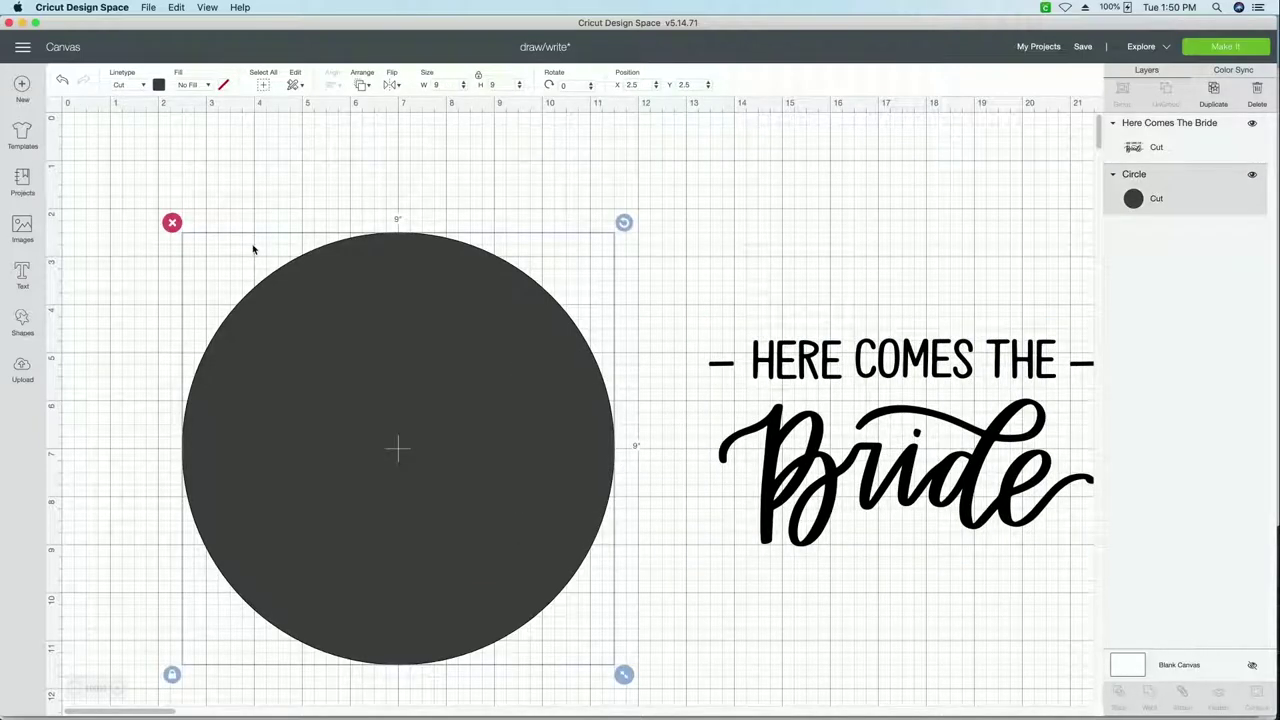
{"action": "left_click", "coordinate": [174, 222]}
Step: Shrink the lettering to about 5.61 inches wide and place it about 13.8 inches across the canvas
{"action": "left_click", "coordinate": [771, 362]}
{"action": "left_click_drag", "start_coordinate": [771, 362], "coordinate": [609, 335]}
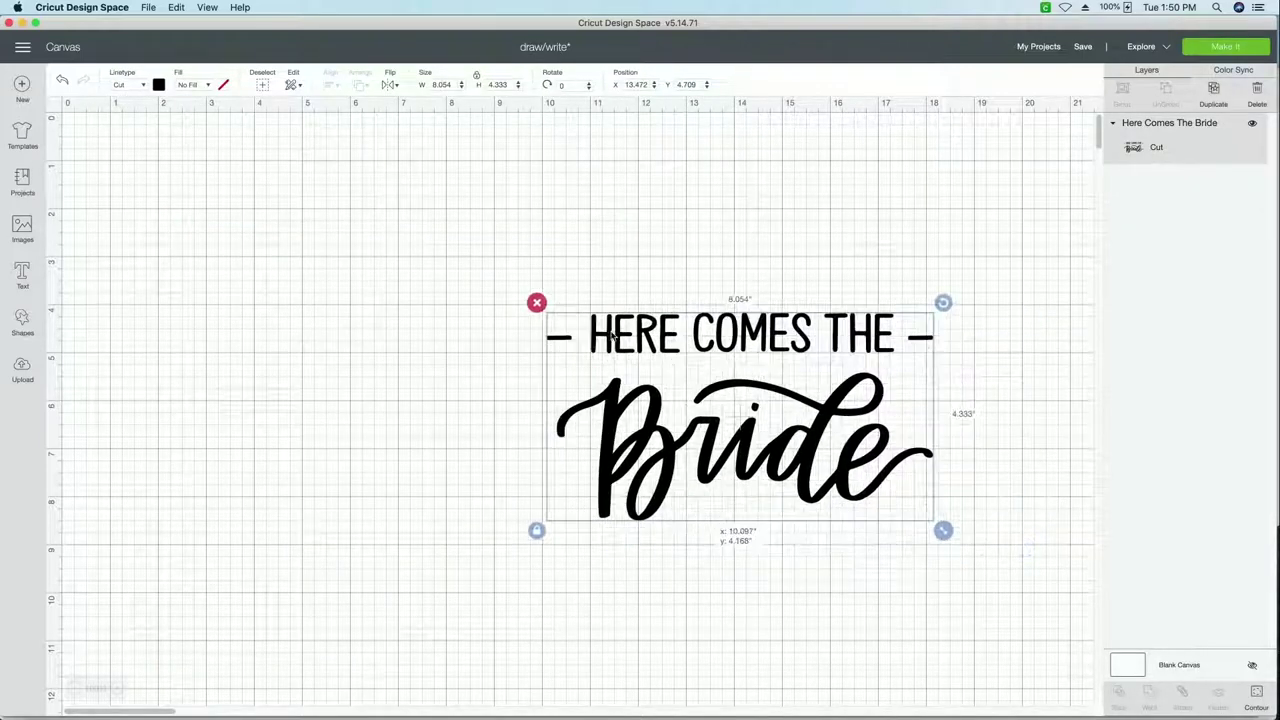
{"action": "left_click", "coordinate": [414, 383]}
{"action": "key", "text": "super+a"}
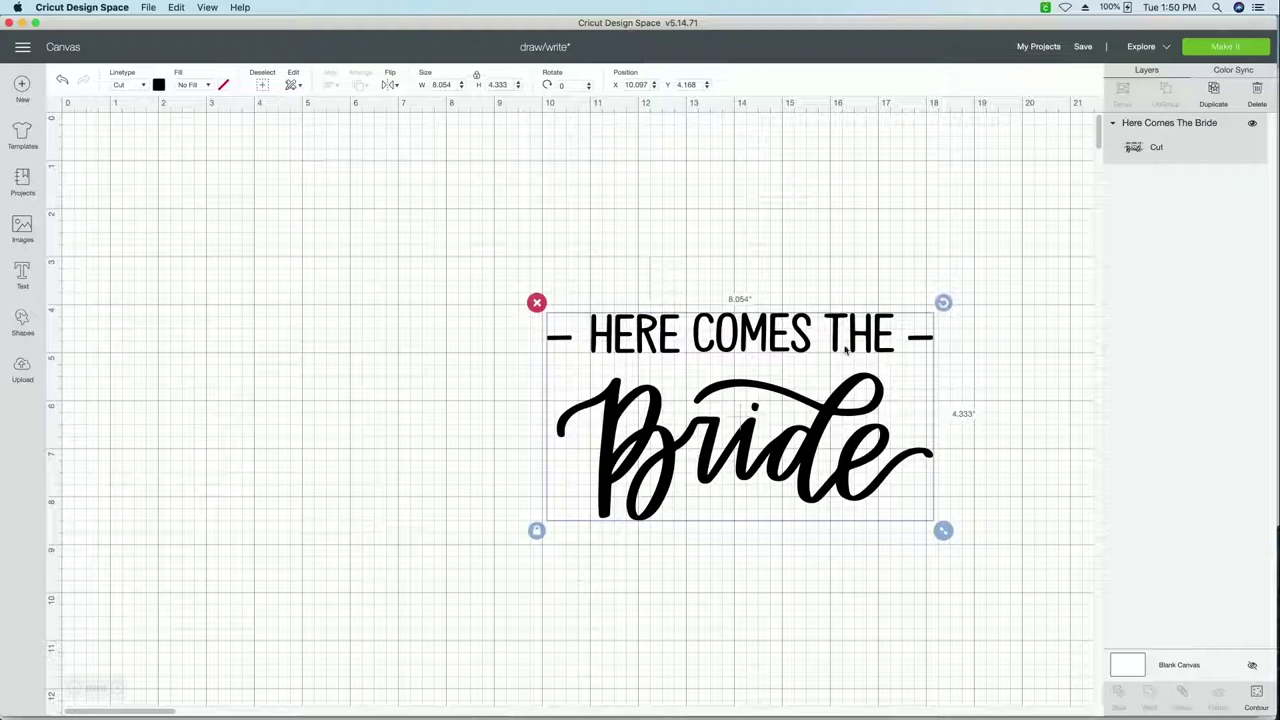
{"action": "left_click_drag", "start_coordinate": [941, 528], "coordinate": [968, 462]}
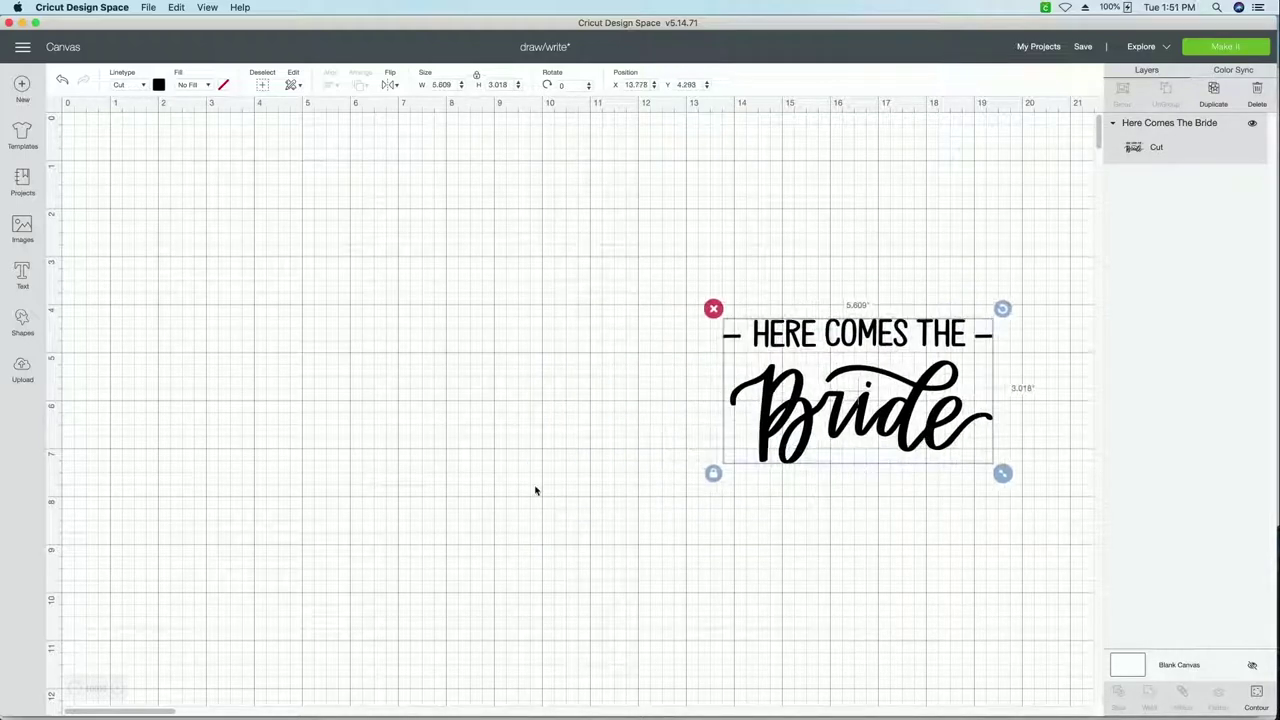
Step: Insert a new circle 9 inches wide and place it in the empty area beside the lettering
{"action": "left_click", "coordinate": [22, 322]}
{"action": "left_click", "coordinate": [118, 238]}
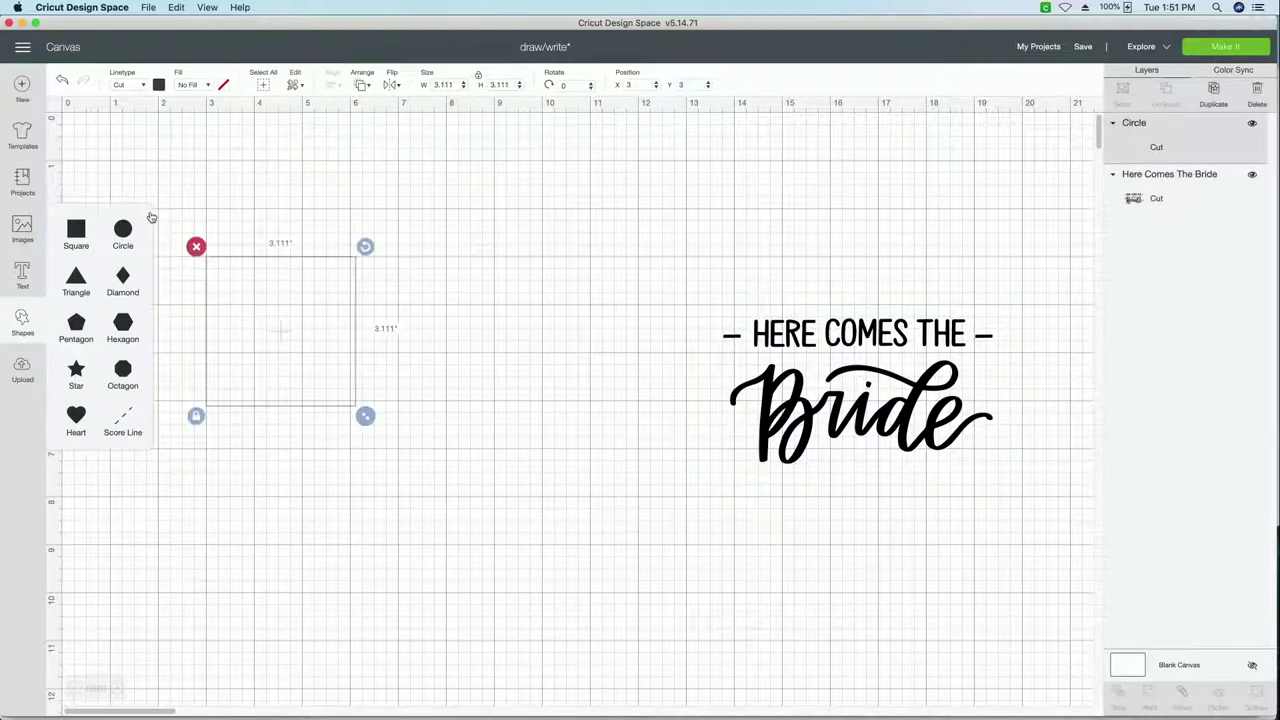
{"action": "left_click", "coordinate": [445, 84]}
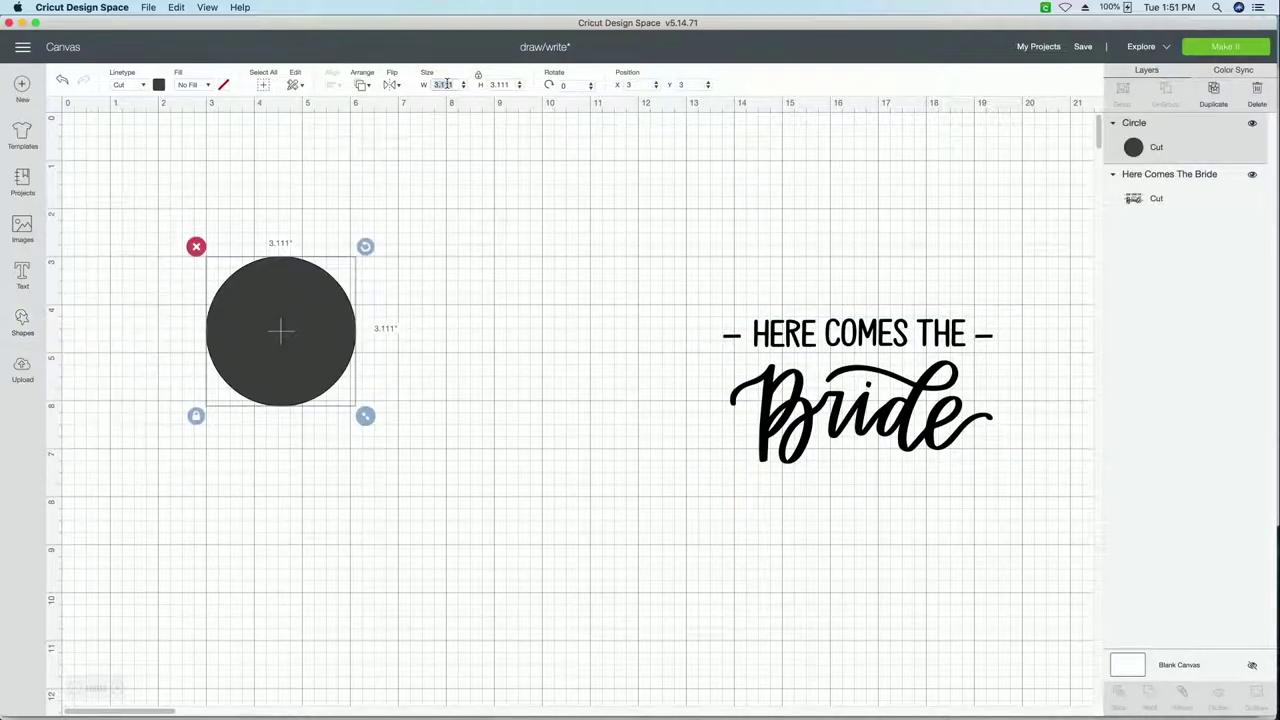
{"action": "type", "text": "9"}
{"action": "key", "text": "Return"}
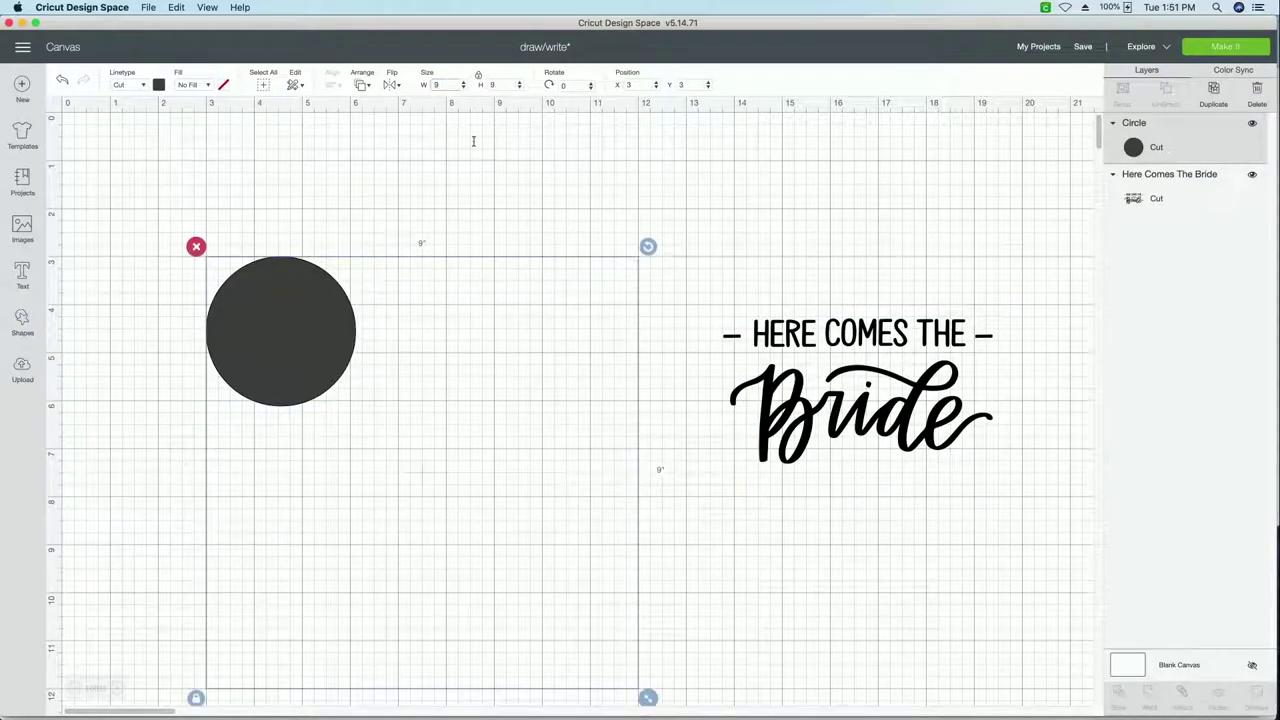
{"action": "left_click_drag", "start_coordinate": [451, 368], "coordinate": [409, 327]}
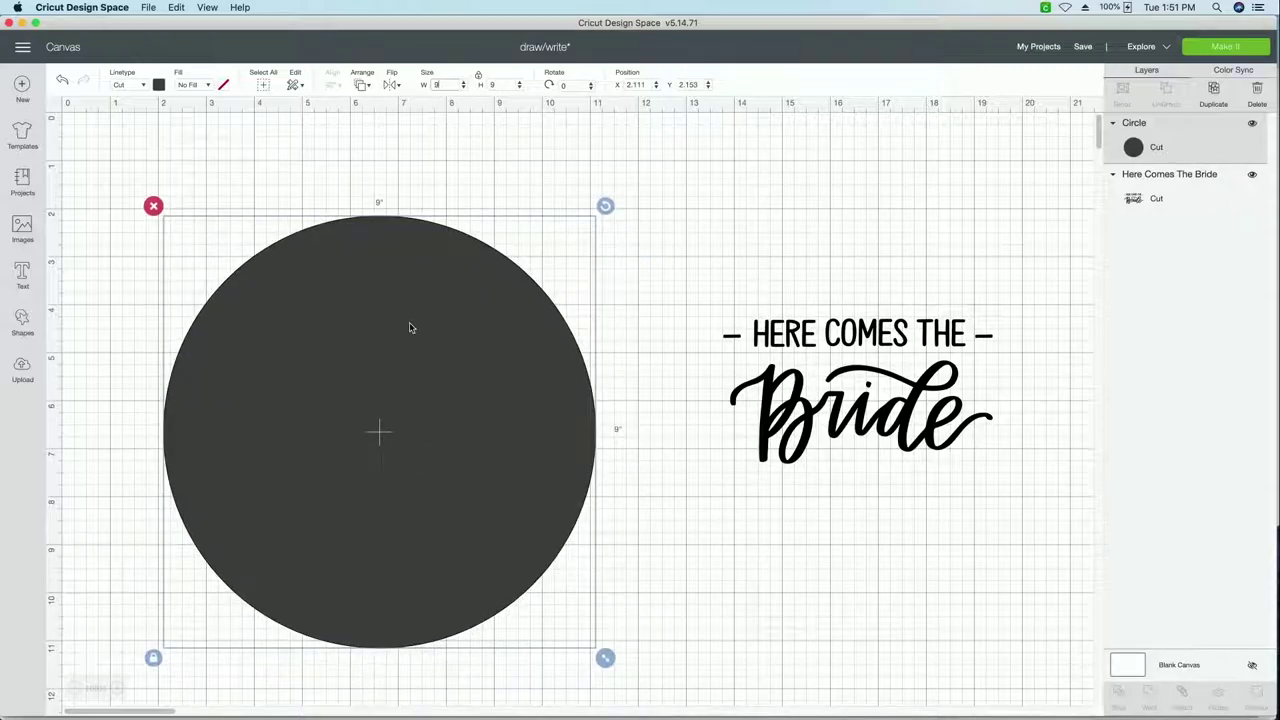
Step: Save the project as a new copy named "bride sign"
{"action": "left_click", "coordinate": [1084, 49]}
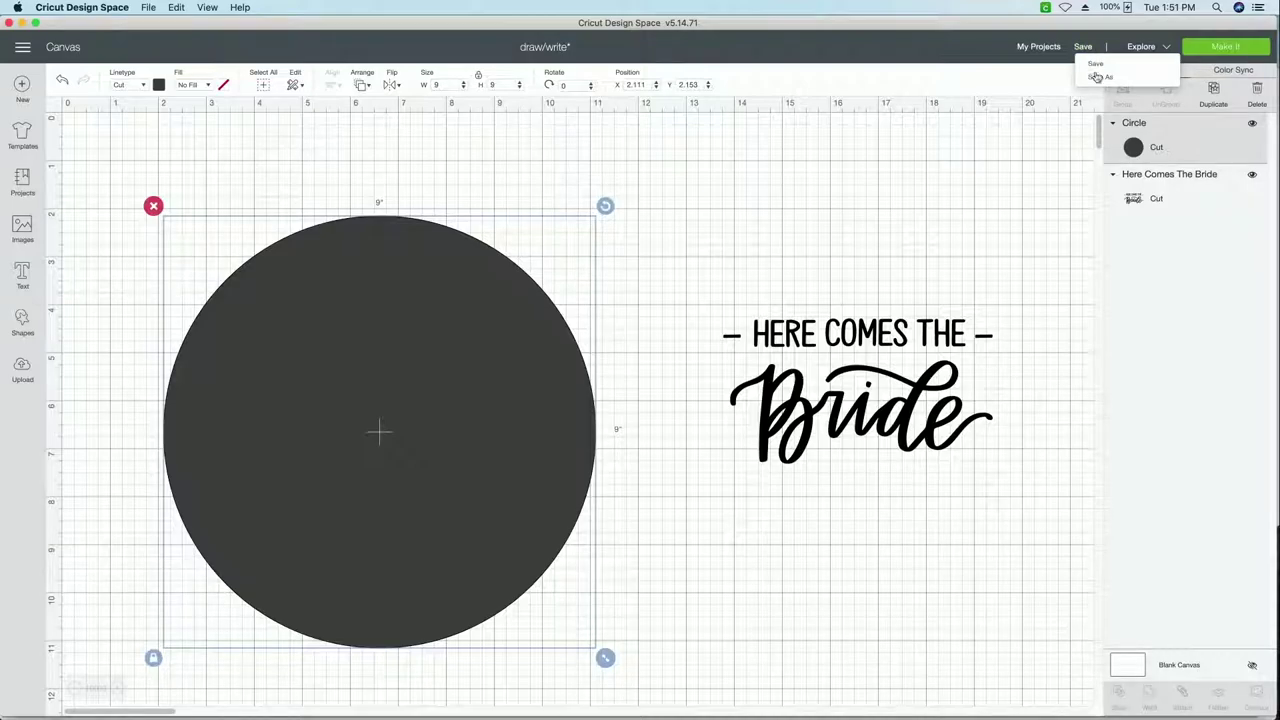
{"action": "left_click", "coordinate": [1097, 77]}
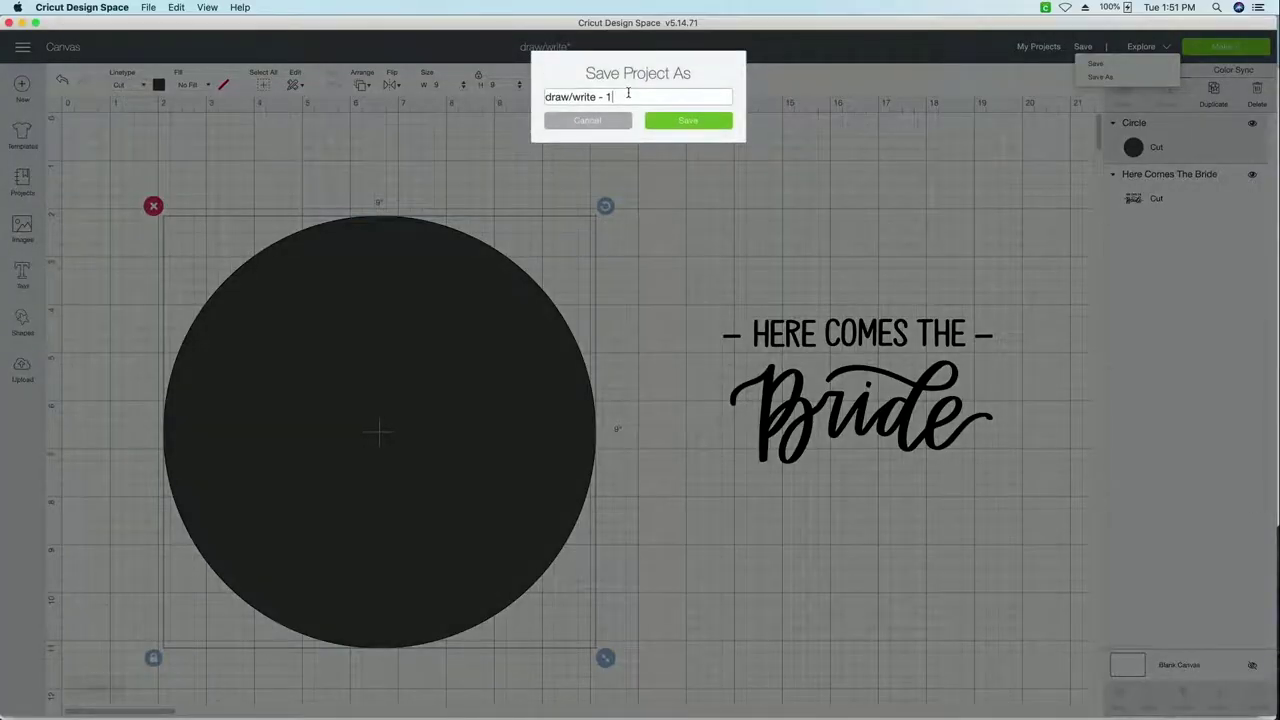
{"action": "triple_click", "coordinate": [628, 93]}
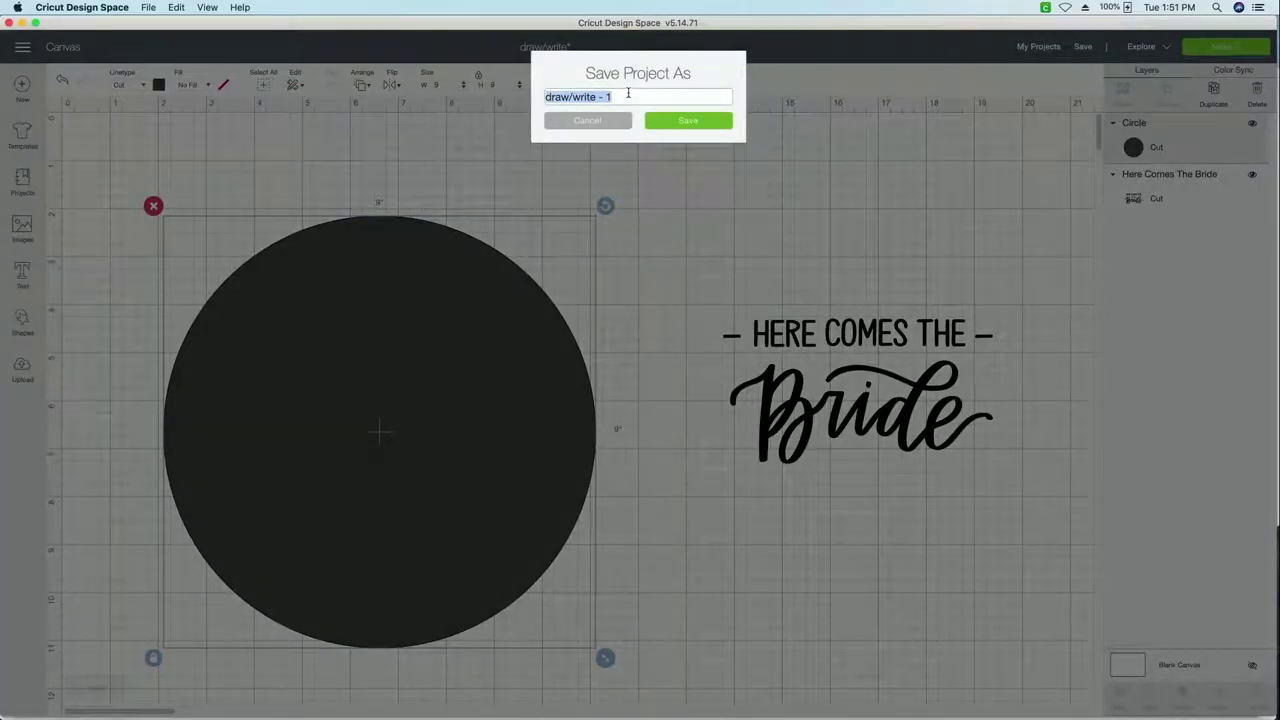
{"action": "type", "text": "bride si"}
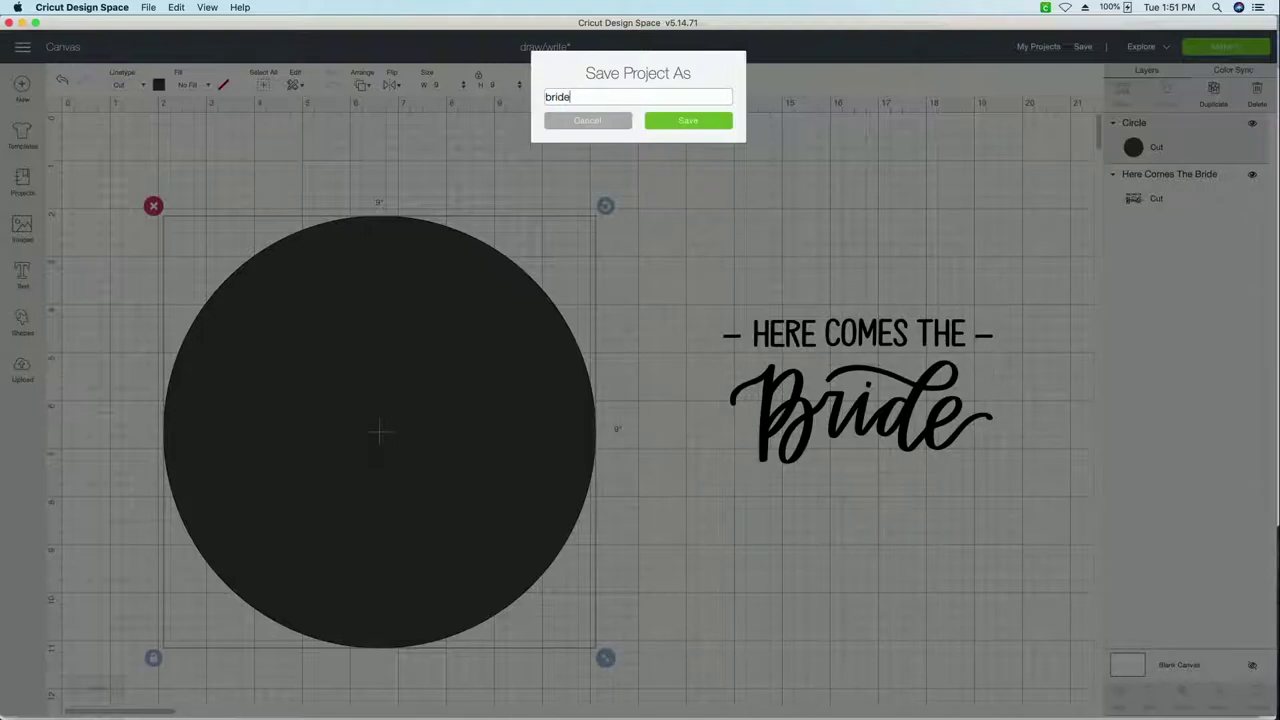
{"action": "type", "text": "gn"}
{"action": "left_click", "coordinate": [680, 122]}
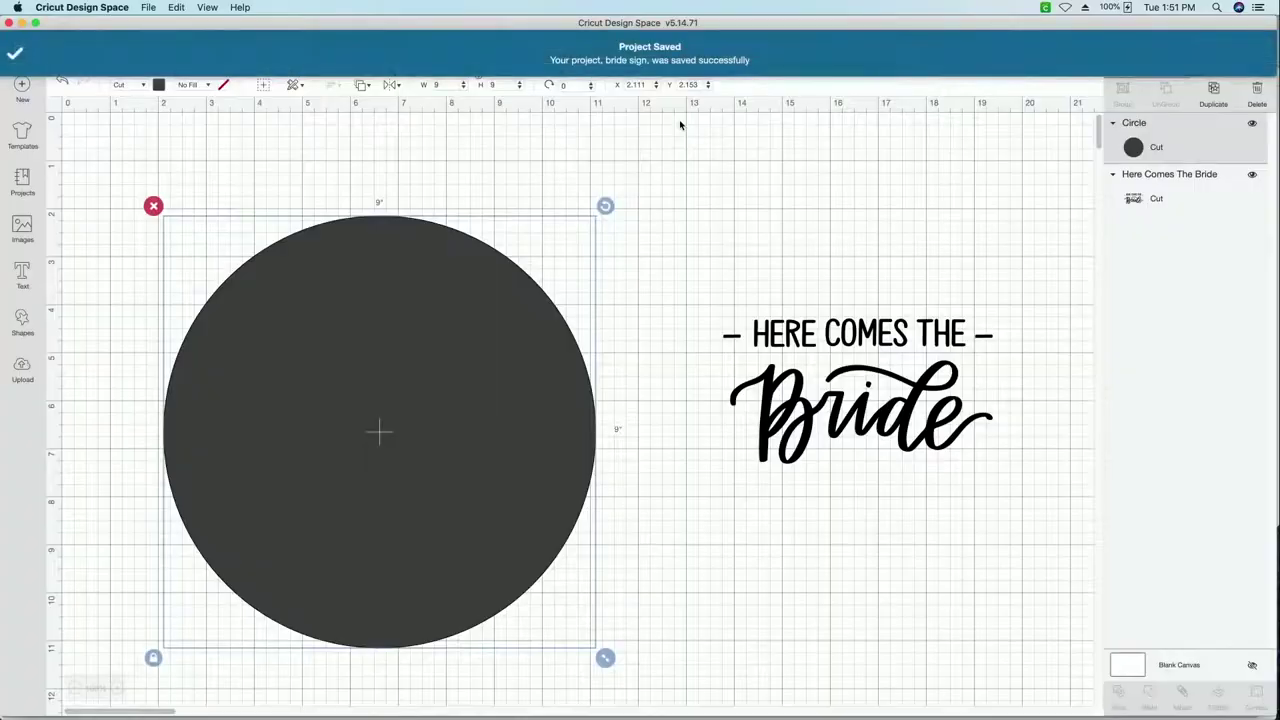
{"action": "left_click", "coordinate": [693, 221]}
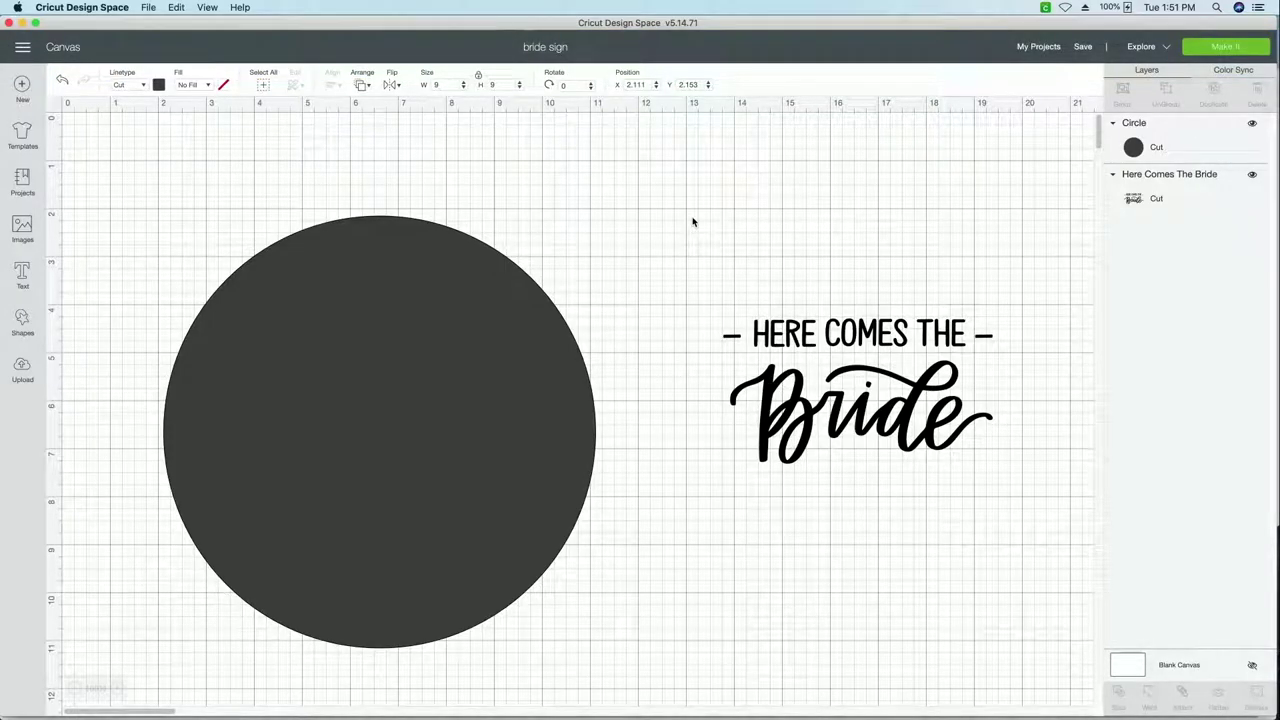
Step: Change the circle's material color to brown
{"action": "left_click", "coordinate": [463, 337]}
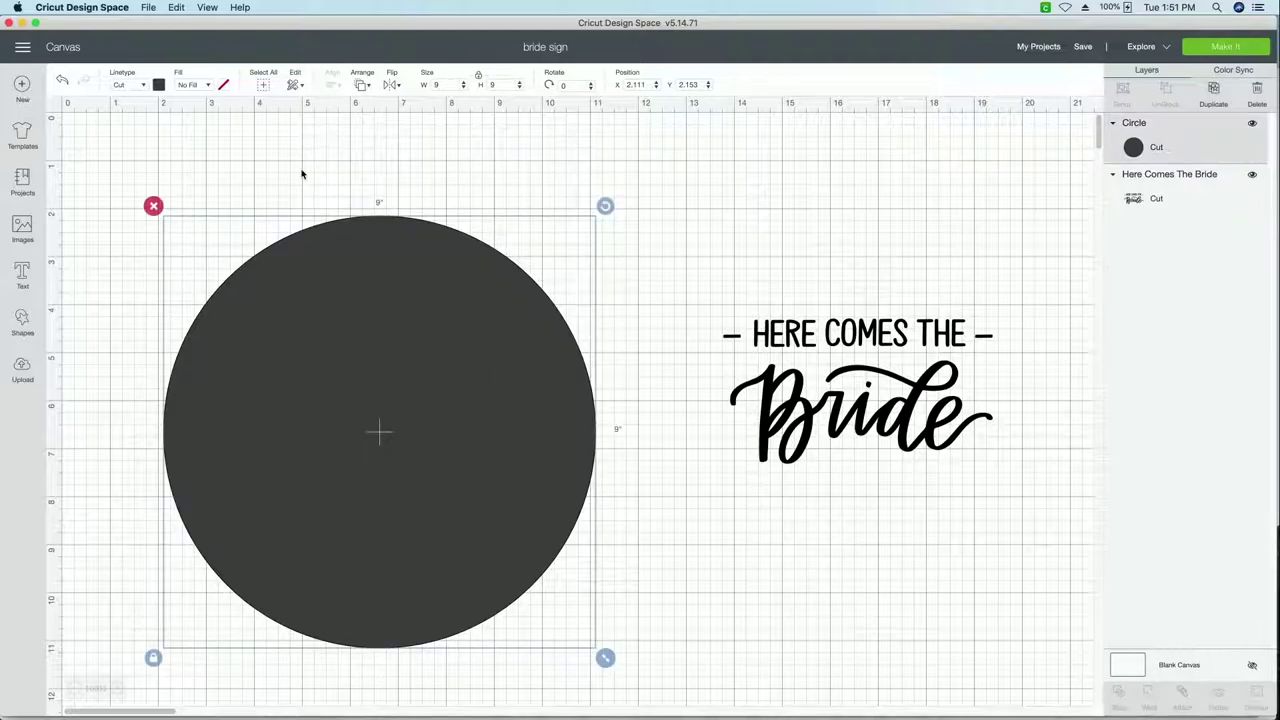
{"action": "left_click", "coordinate": [158, 84]}
{"action": "left_click", "coordinate": [272, 205]}
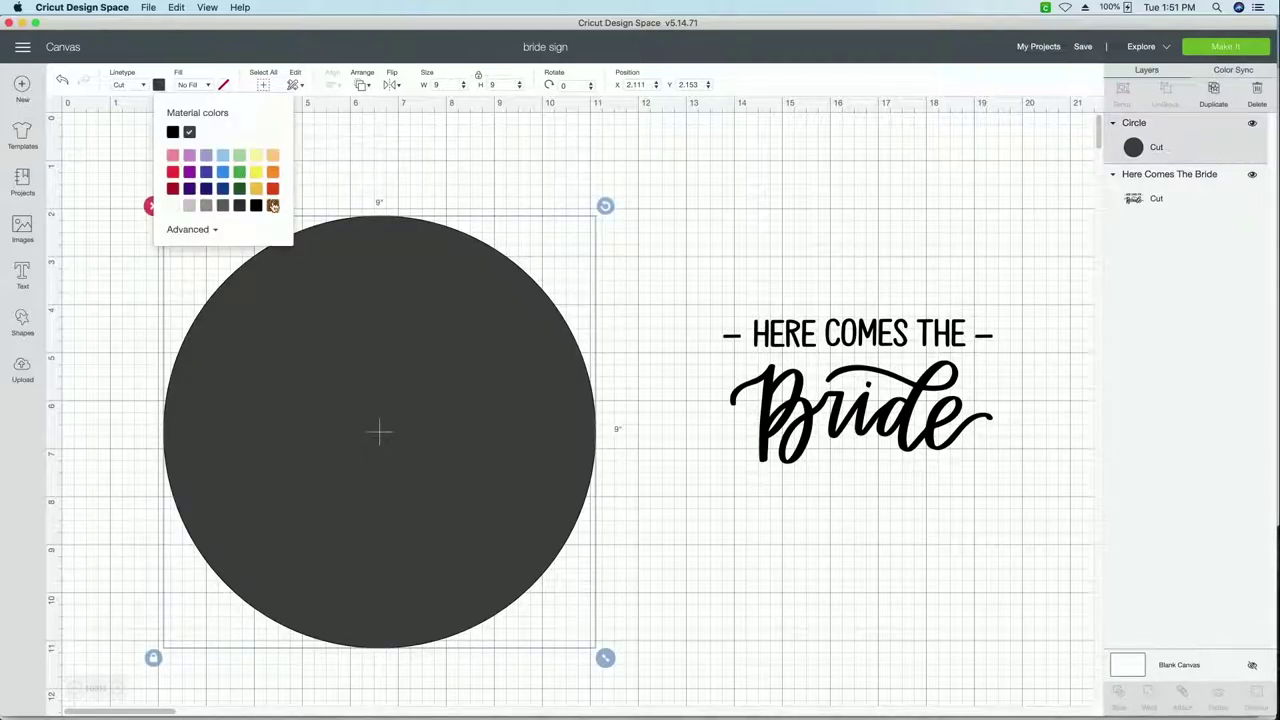
Step: Place the lettering on the brown circle, send it to the front and enlarge it to about 7.57 inches wide
{"action": "left_click_drag", "start_coordinate": [808, 337], "coordinate": [340, 338]}
{"action": "left_click", "coordinate": [362, 84]}
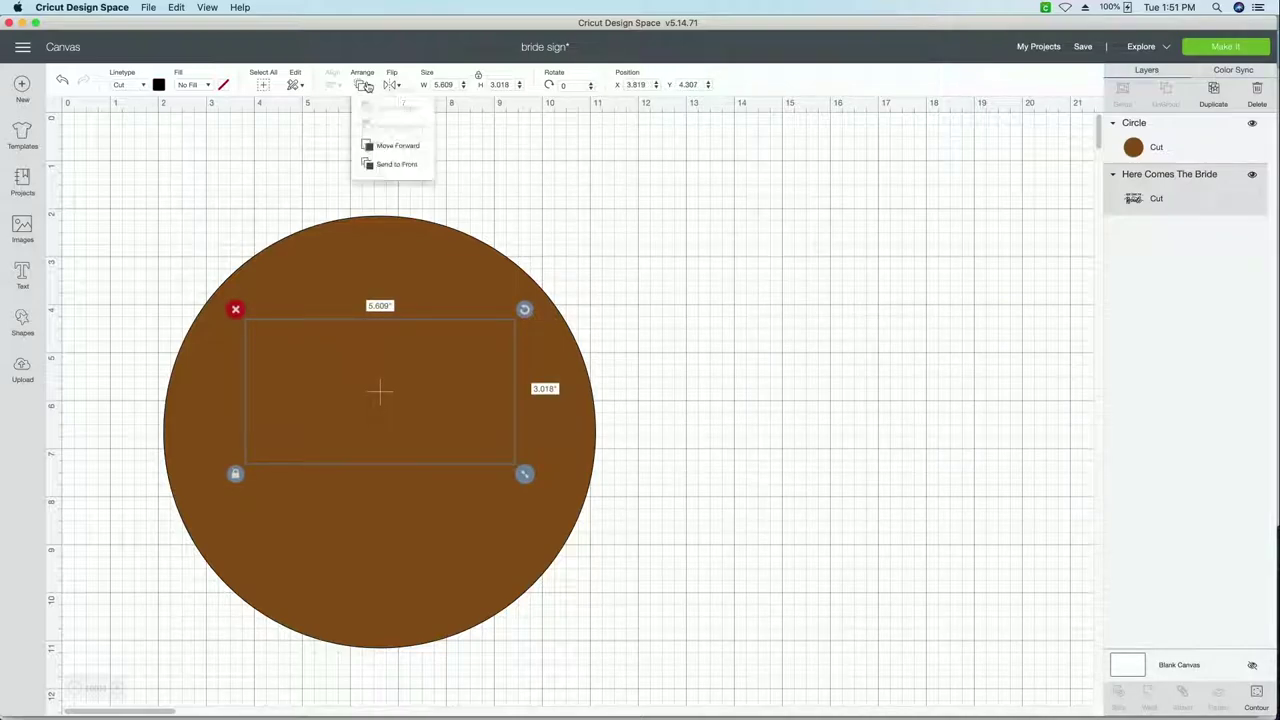
{"action": "left_click", "coordinate": [391, 165]}
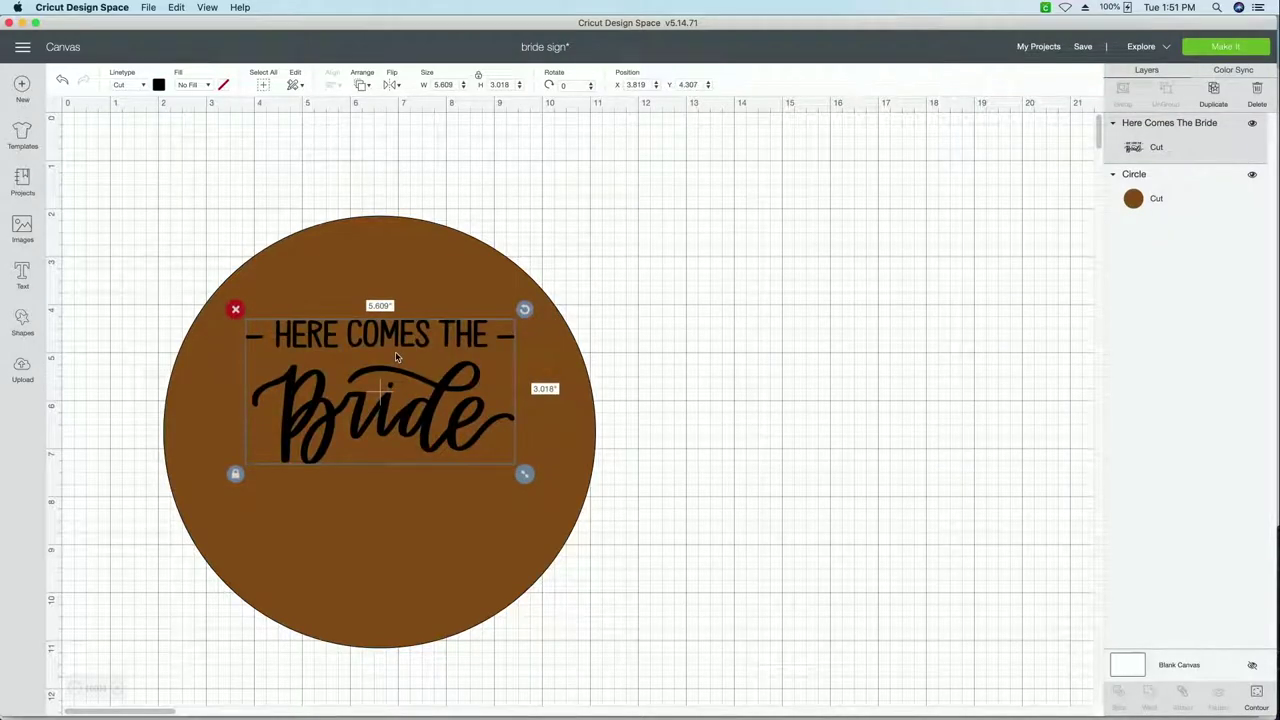
{"action": "left_click_drag", "start_coordinate": [525, 474], "coordinate": [470, 505]}
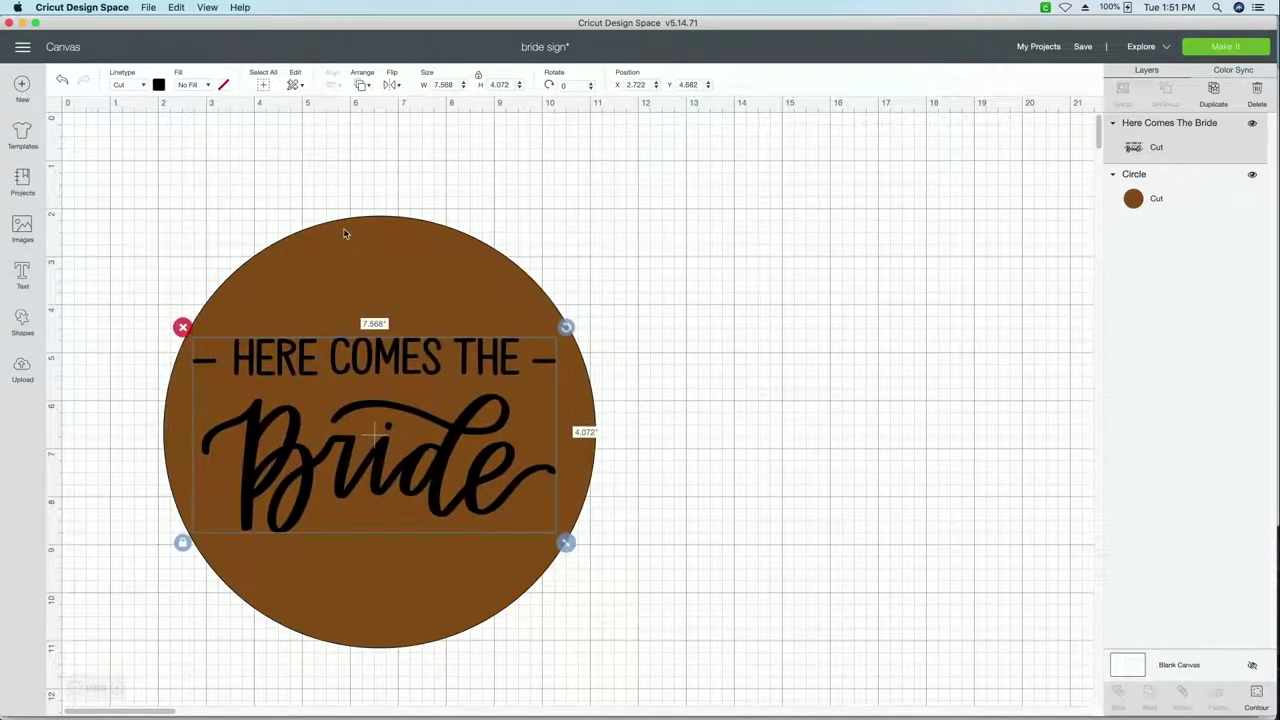
Step: Change the "Here Comes The Bride" lettering's material color to white
{"action": "left_click", "coordinate": [158, 86]}
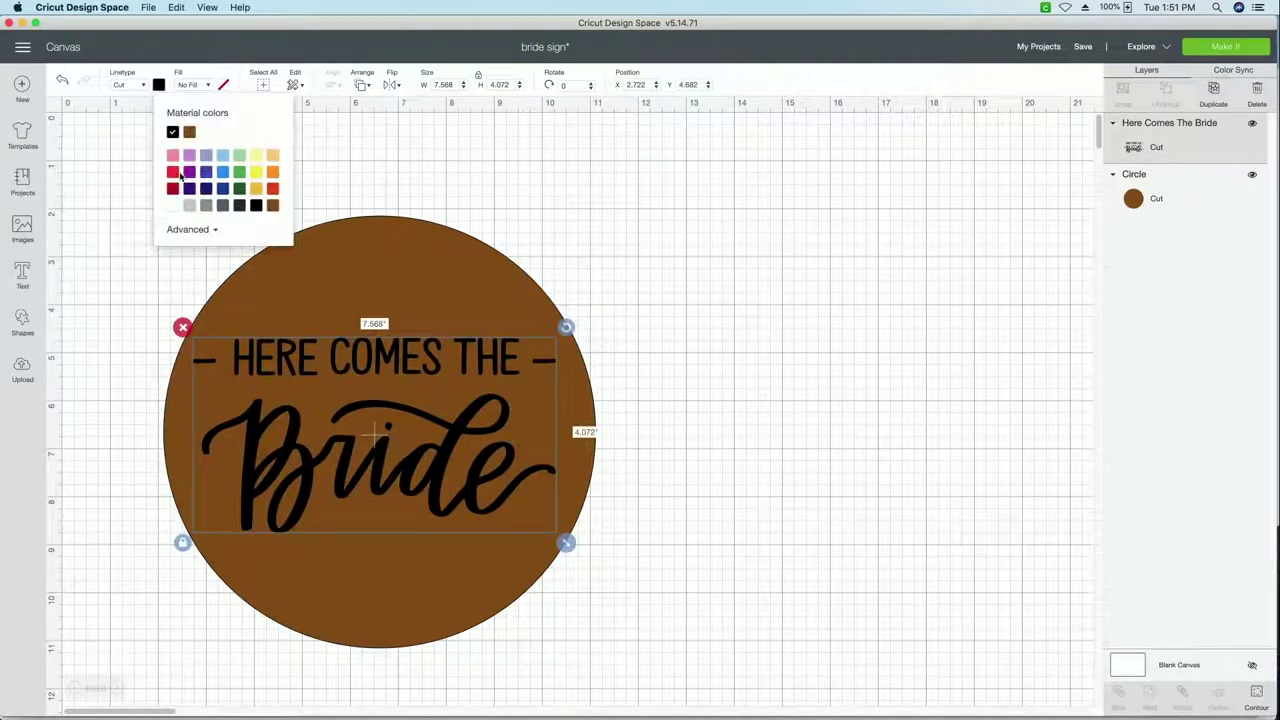
{"action": "left_click", "coordinate": [173, 206]}
{"action": "left_click", "coordinate": [617, 392]}
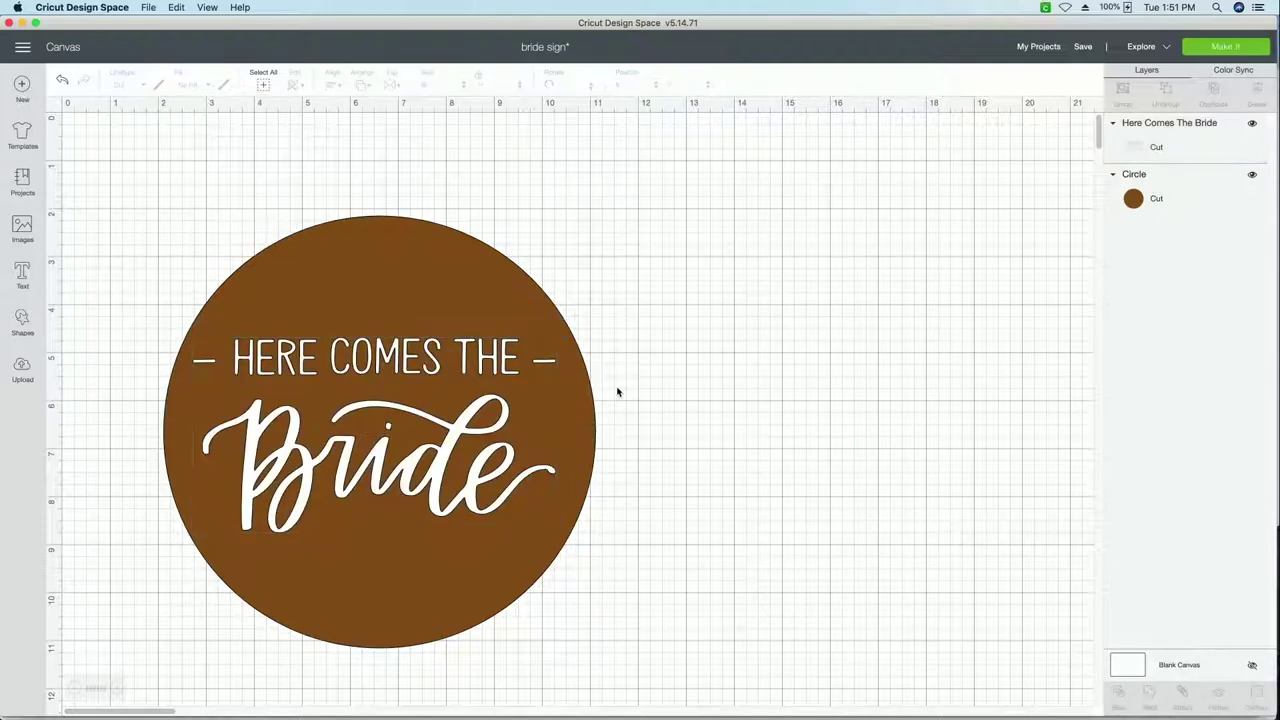
Step: Center the lettering and the brown circle on each other, and save the project
{"action": "left_click_drag", "start_coordinate": [149, 212], "coordinate": [580, 571]}
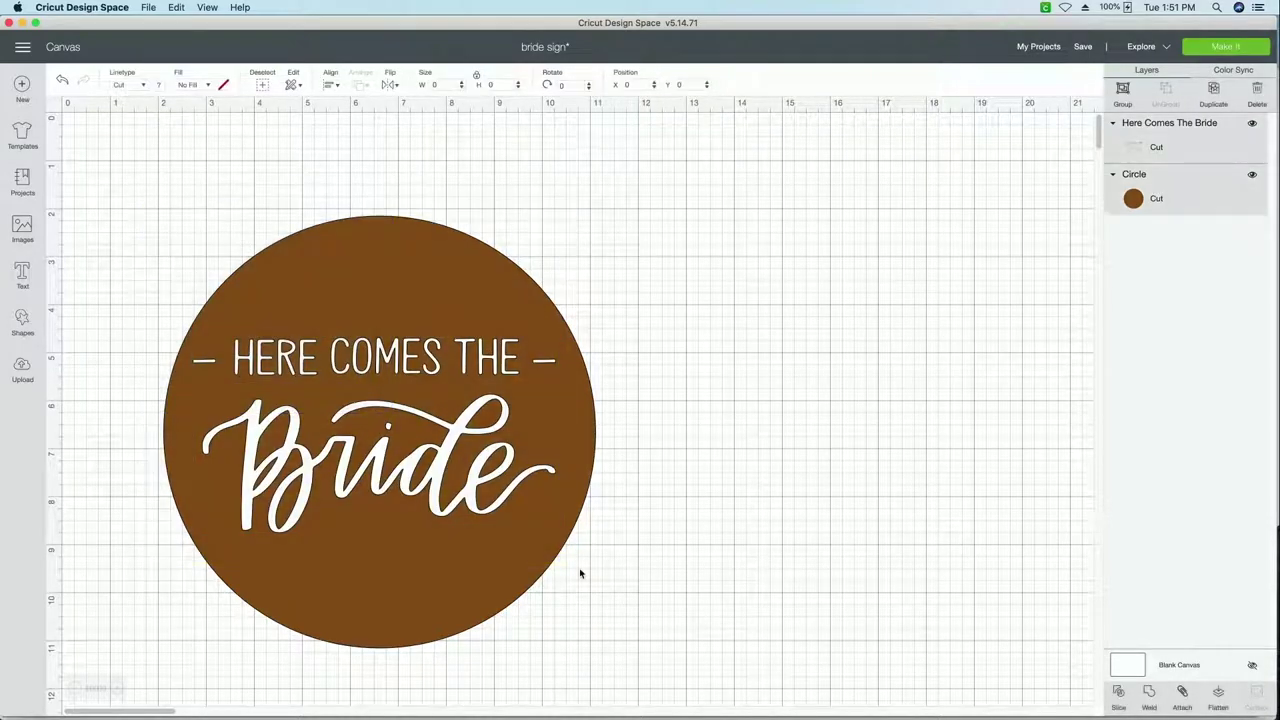
{"action": "left_click", "coordinate": [330, 85]}
{"action": "left_click", "coordinate": [366, 236]}
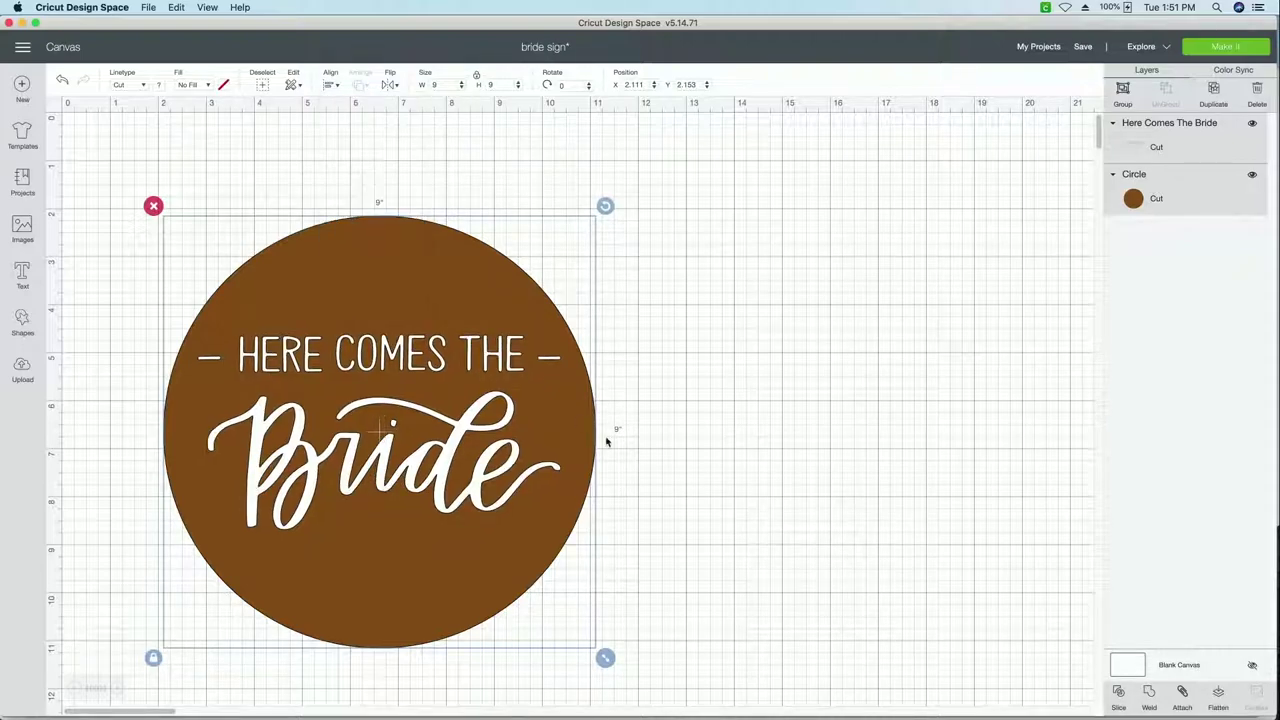
{"action": "left_click", "coordinate": [741, 506]}
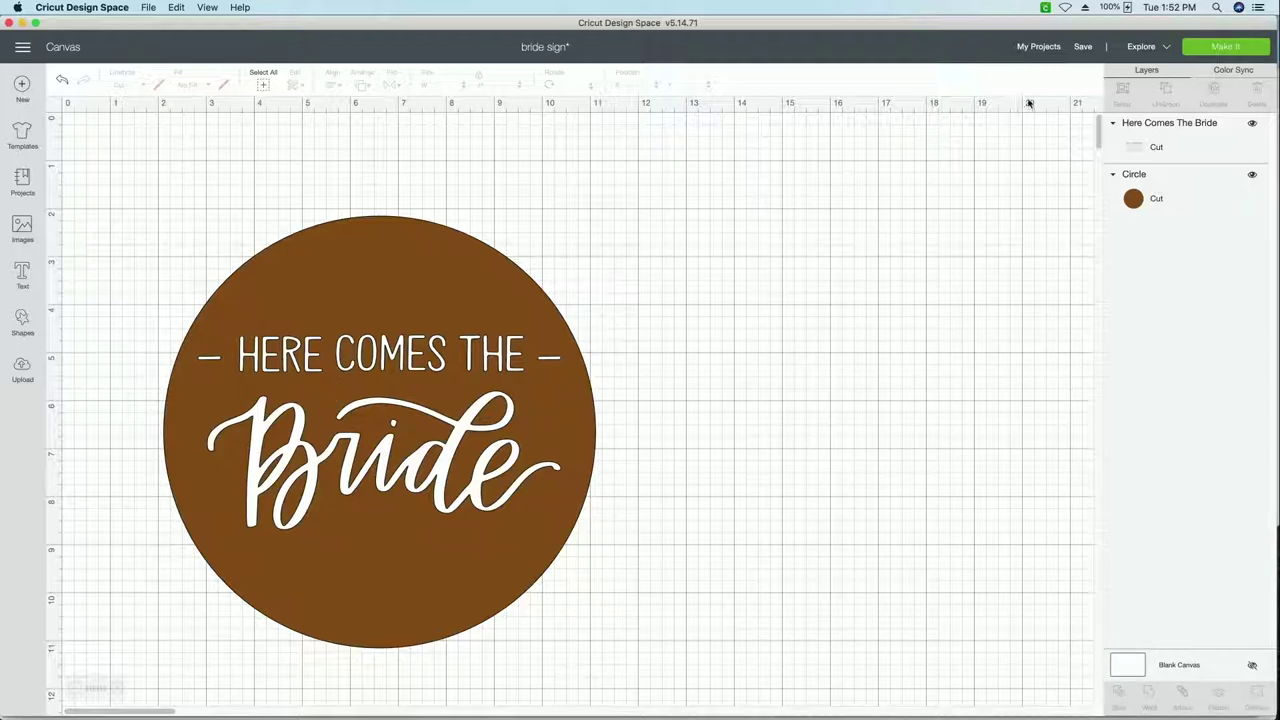
{"action": "left_click", "coordinate": [1082, 49]}
{"action": "left_click", "coordinate": [1097, 66]}
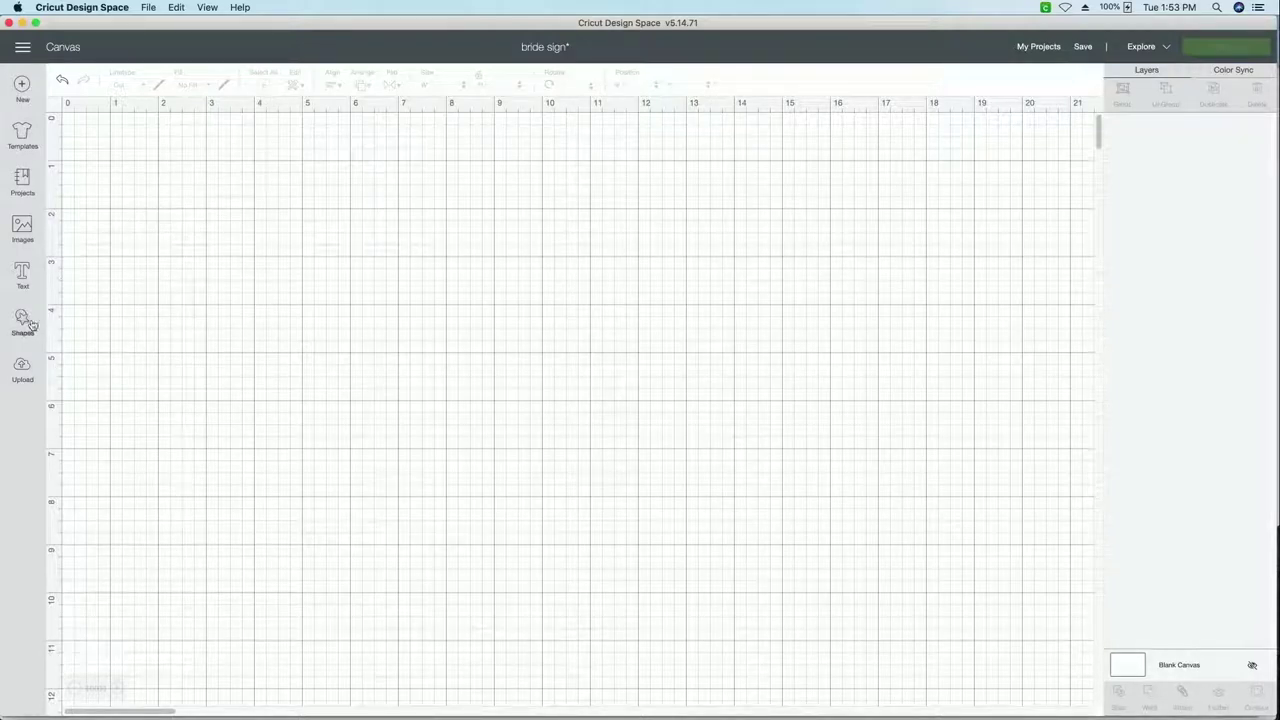
Step: Add a new text box to the empty canvas and set its font to Ballin
{"action": "left_click", "coordinate": [25, 275]}
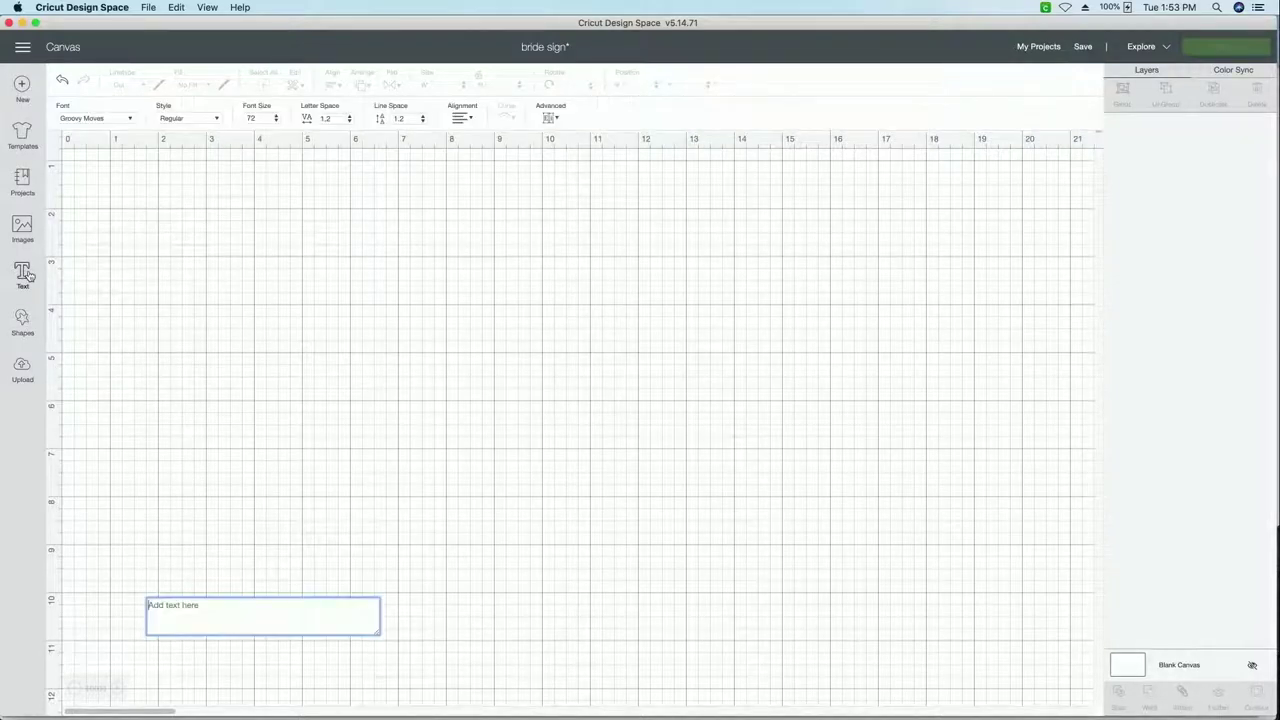
{"action": "left_click", "coordinate": [96, 120]}
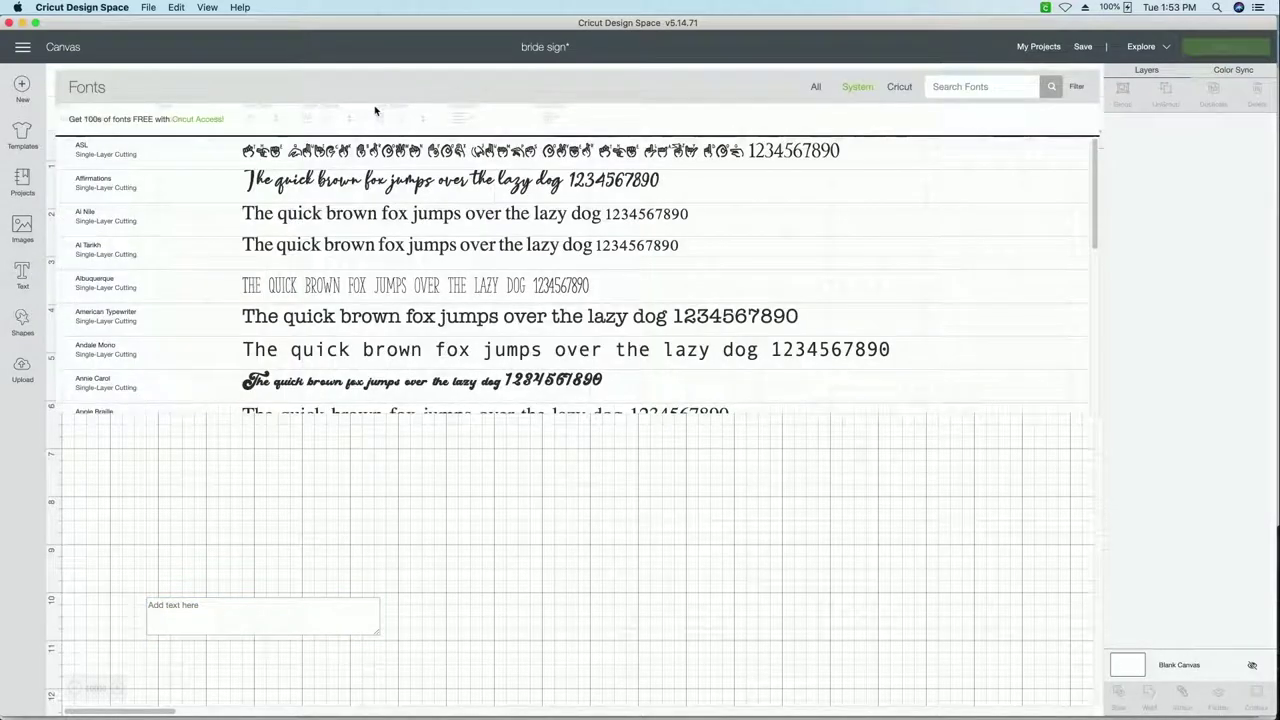
{"action": "left_click", "coordinate": [950, 87]}
{"action": "type", "text": "ball"}
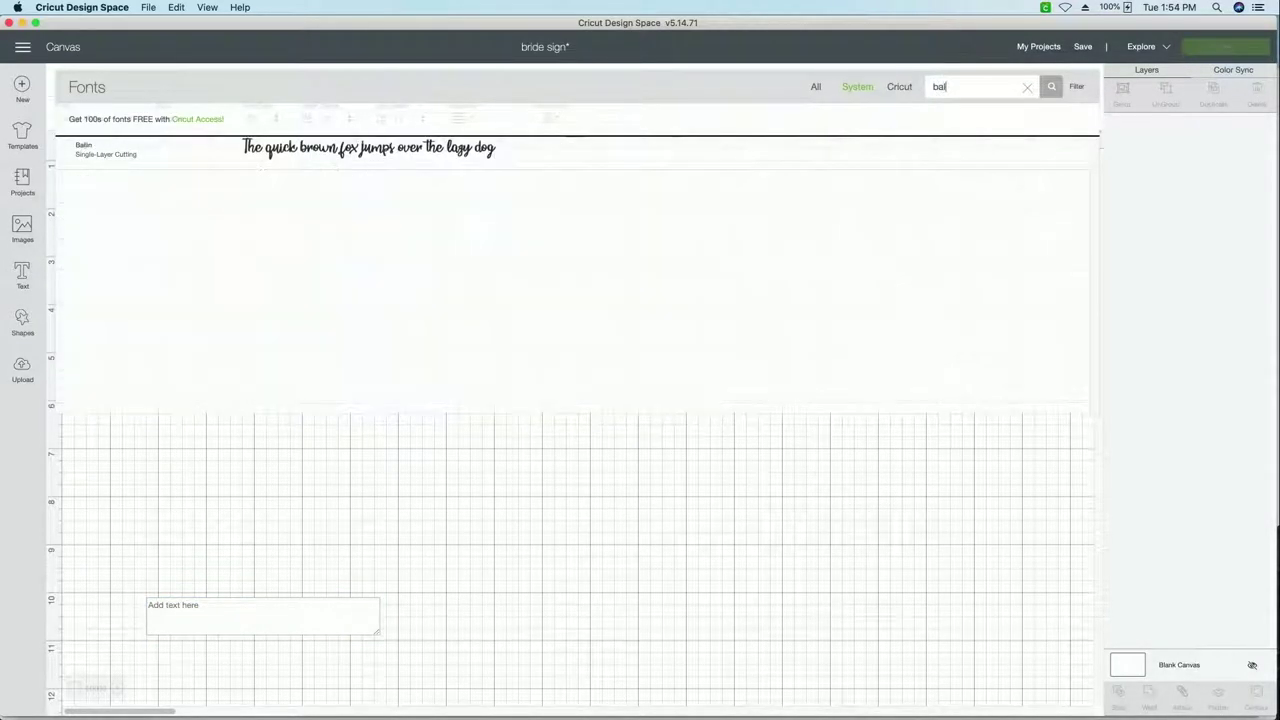
{"action": "left_click", "coordinate": [500, 152]}
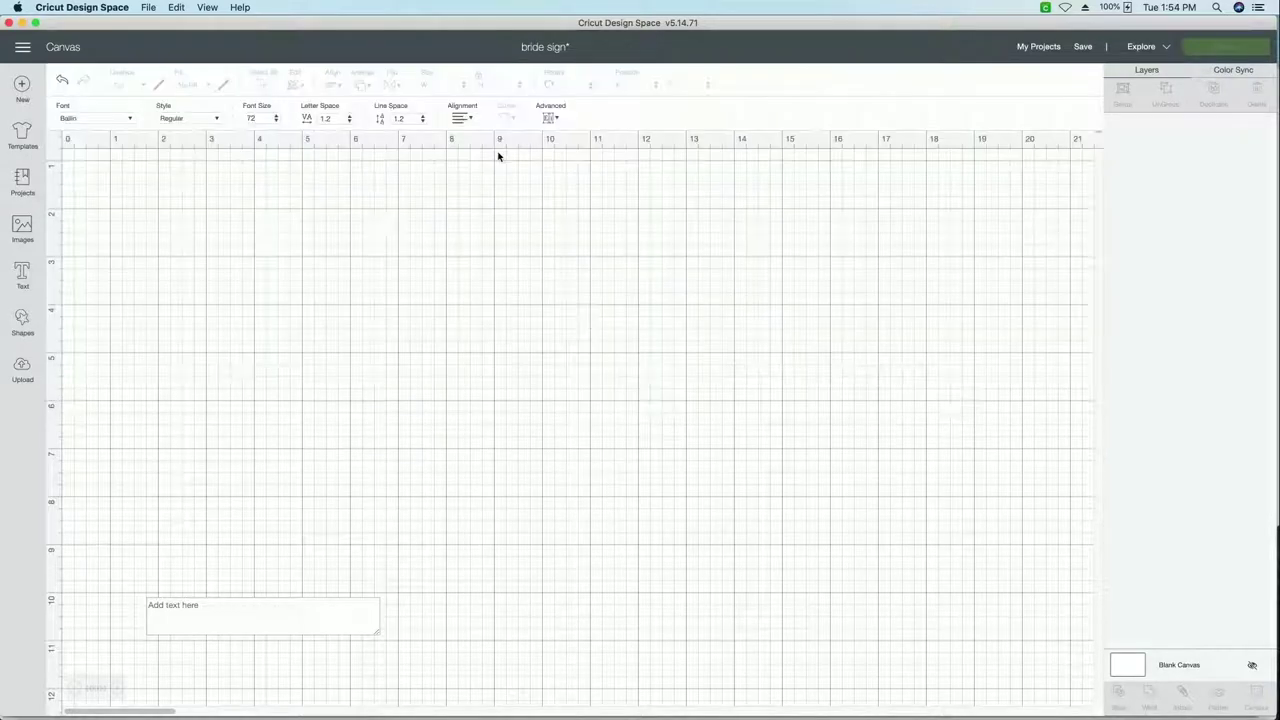
Step: Enter the text "hello there", enlarge it to about 11.35 inches wide and place it near the middle of the canvas
{"action": "left_click", "coordinate": [213, 618]}
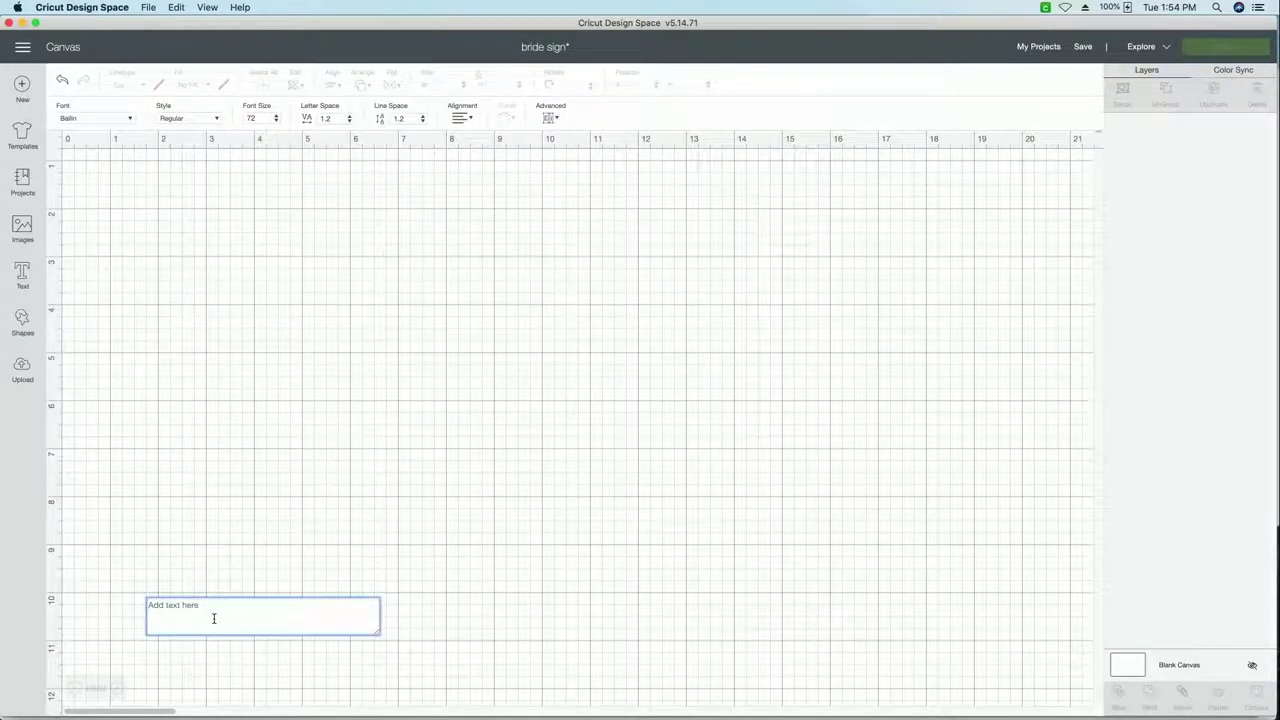
{"action": "type", "text": "hello there"}
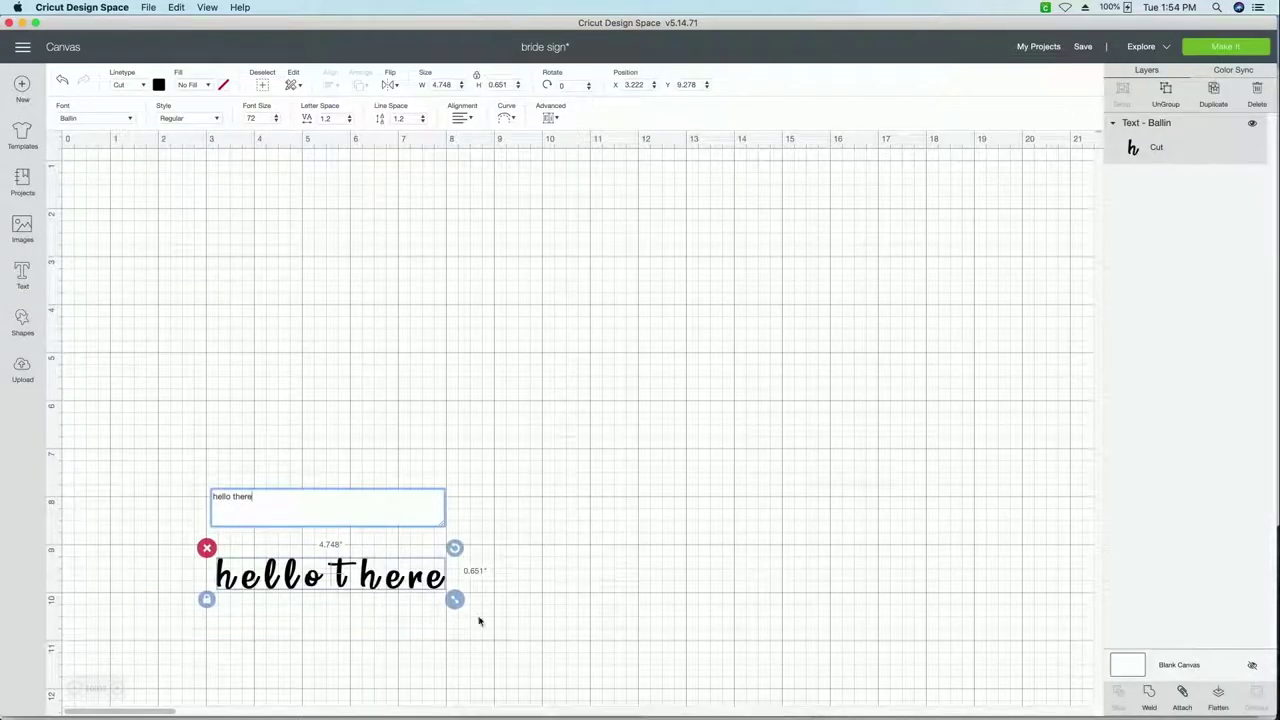
{"action": "left_click_drag", "start_coordinate": [459, 606], "coordinate": [779, 651]}
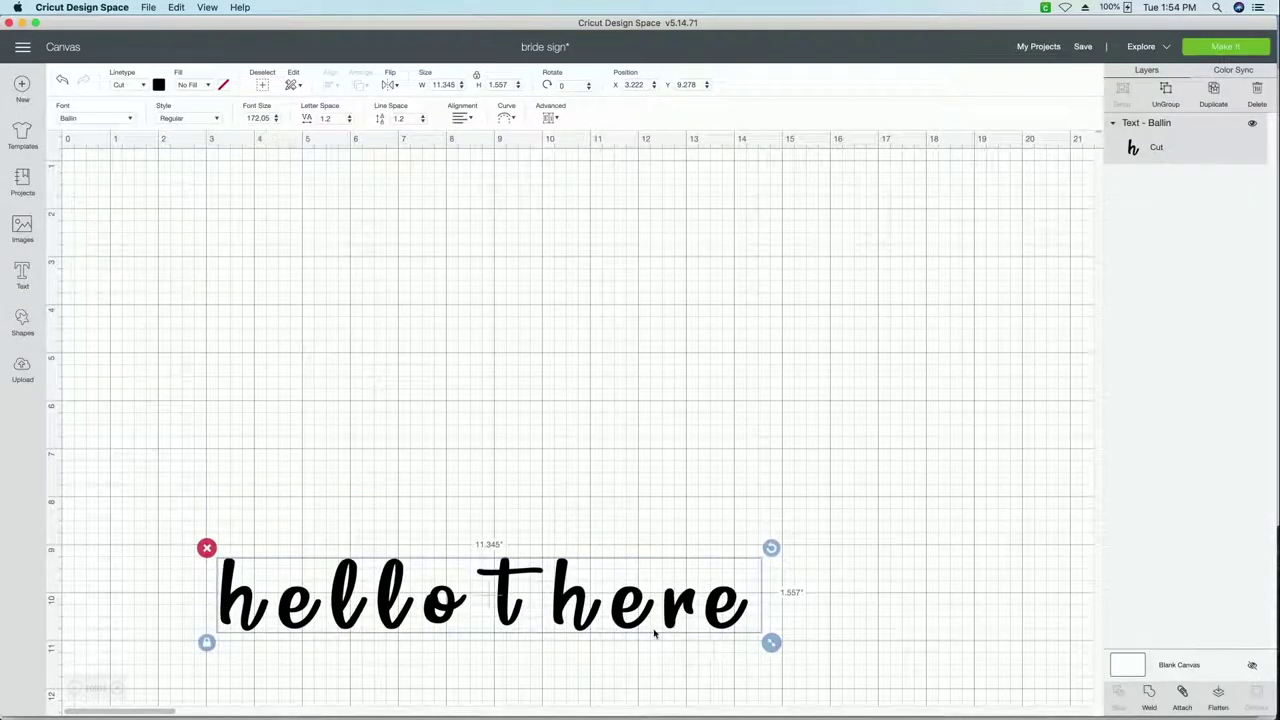
{"action": "left_click_drag", "start_coordinate": [645, 631], "coordinate": [645, 456]}
{"action": "left_click", "coordinate": [660, 524]}
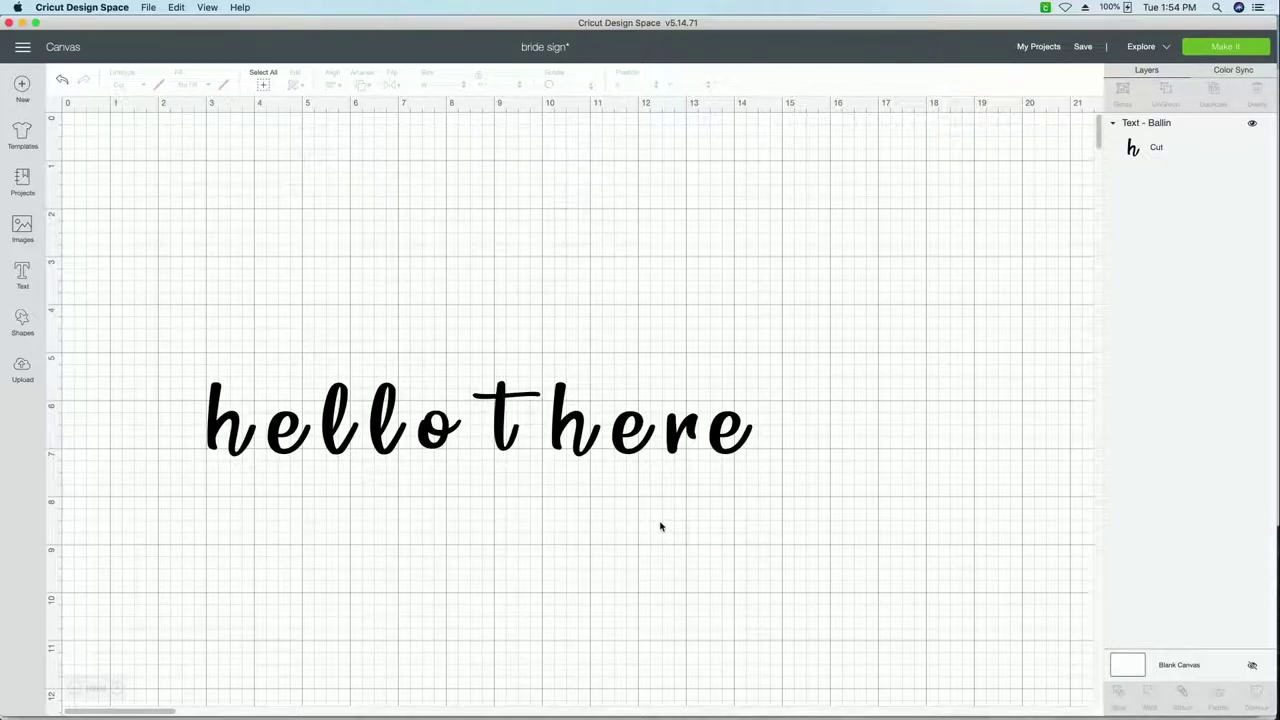
Step: Ungroup the "hello there" text into separate letters
{"action": "left_click", "coordinate": [652, 443]}
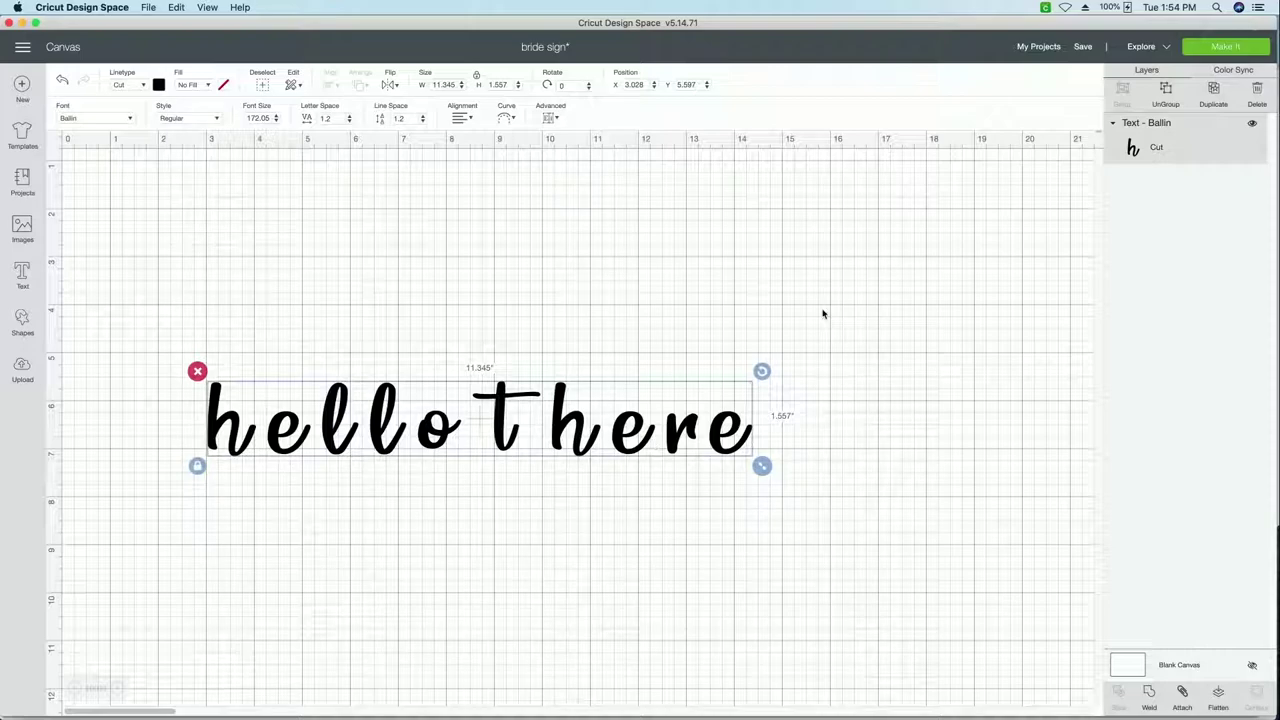
{"action": "left_click", "coordinate": [1165, 97]}
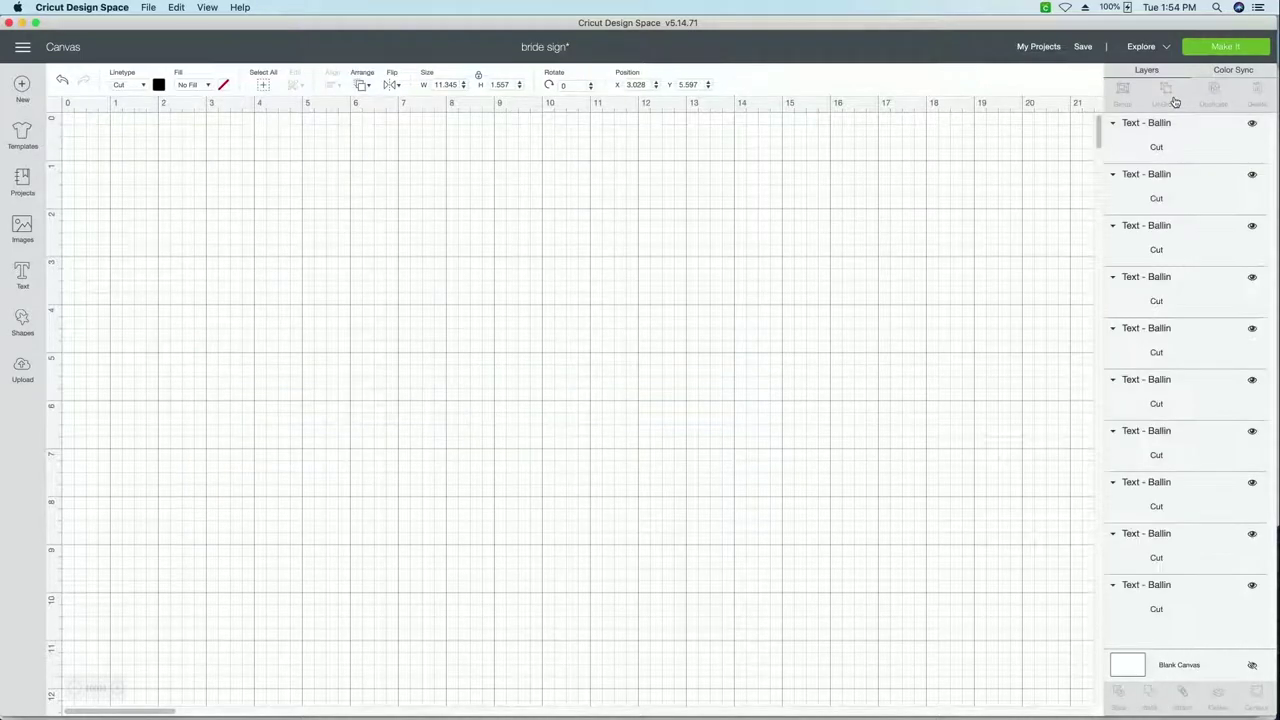
{"action": "left_click", "coordinate": [240, 450]}
Step: Nudge the letters "ello" together towards the first h, to about X 3.88, so that the e connects with the h
{"action": "left_click", "coordinate": [117, 688]}
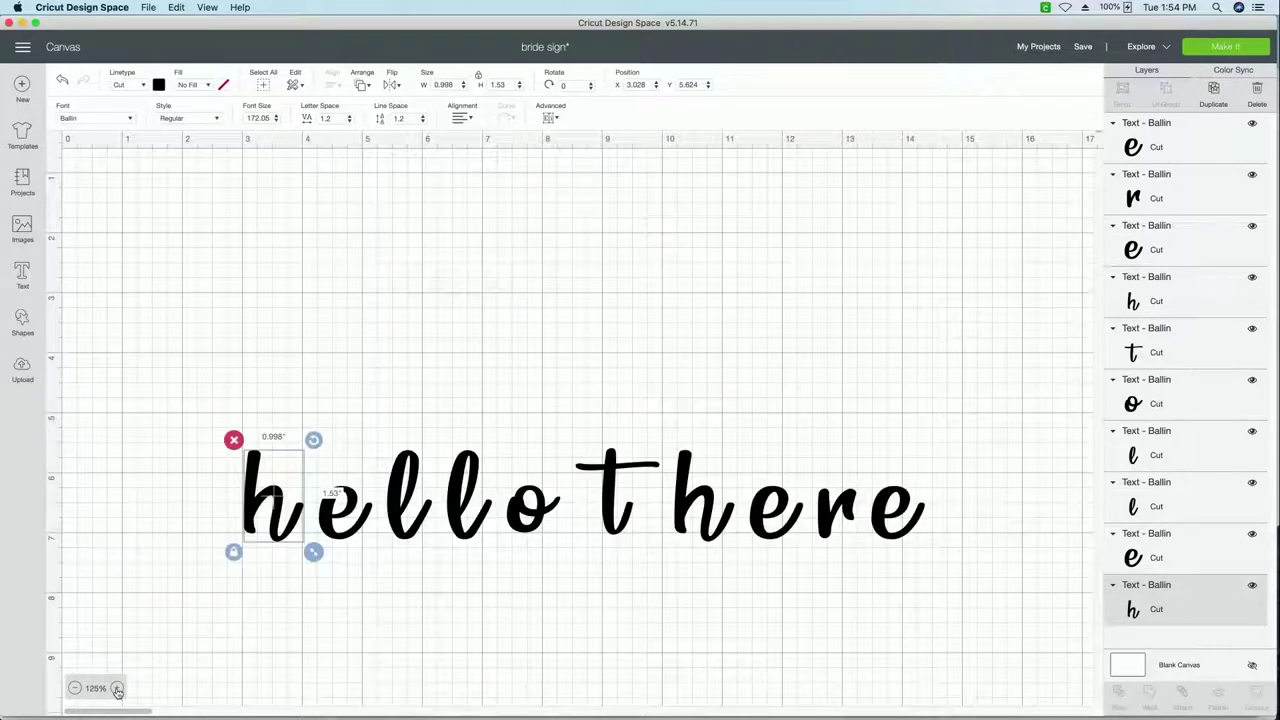
{"action": "left_click", "coordinate": [117, 688]}
{"action": "left_click", "coordinate": [117, 688]}
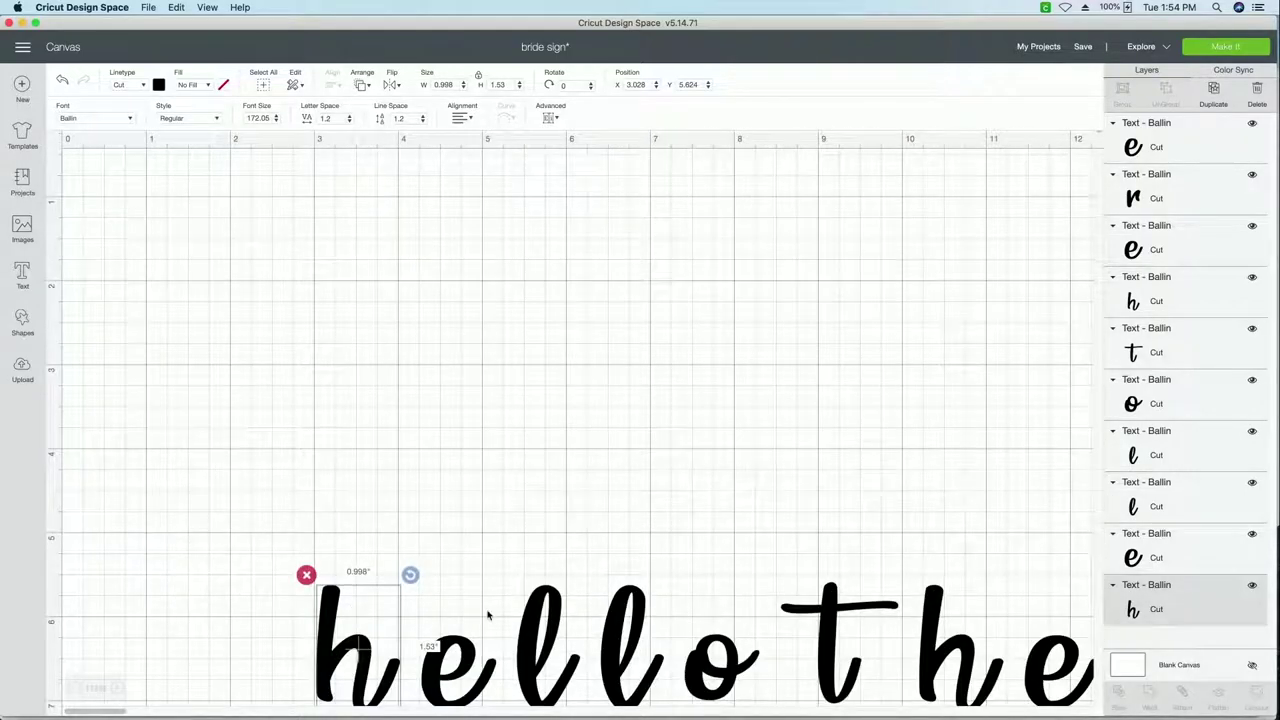
{"action": "left_click_drag", "start_coordinate": [92, 712], "coordinate": [106, 713]}
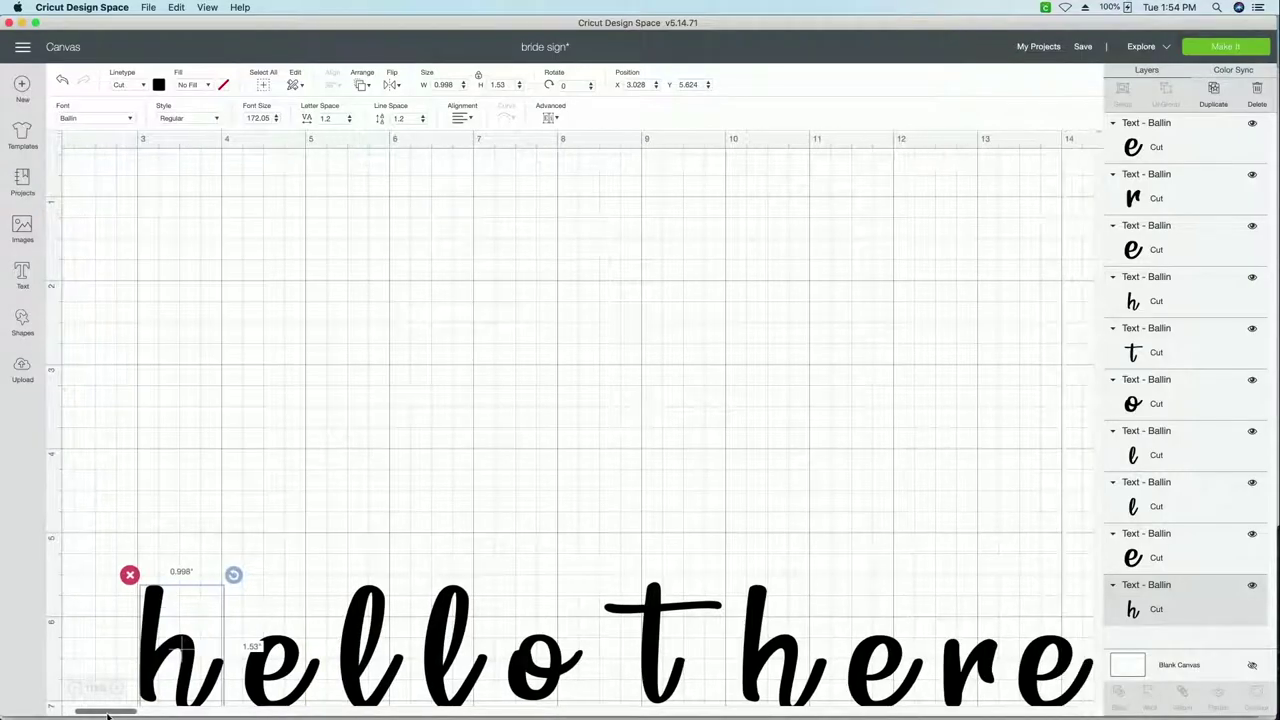
{"action": "left_click", "coordinate": [1092, 166]}
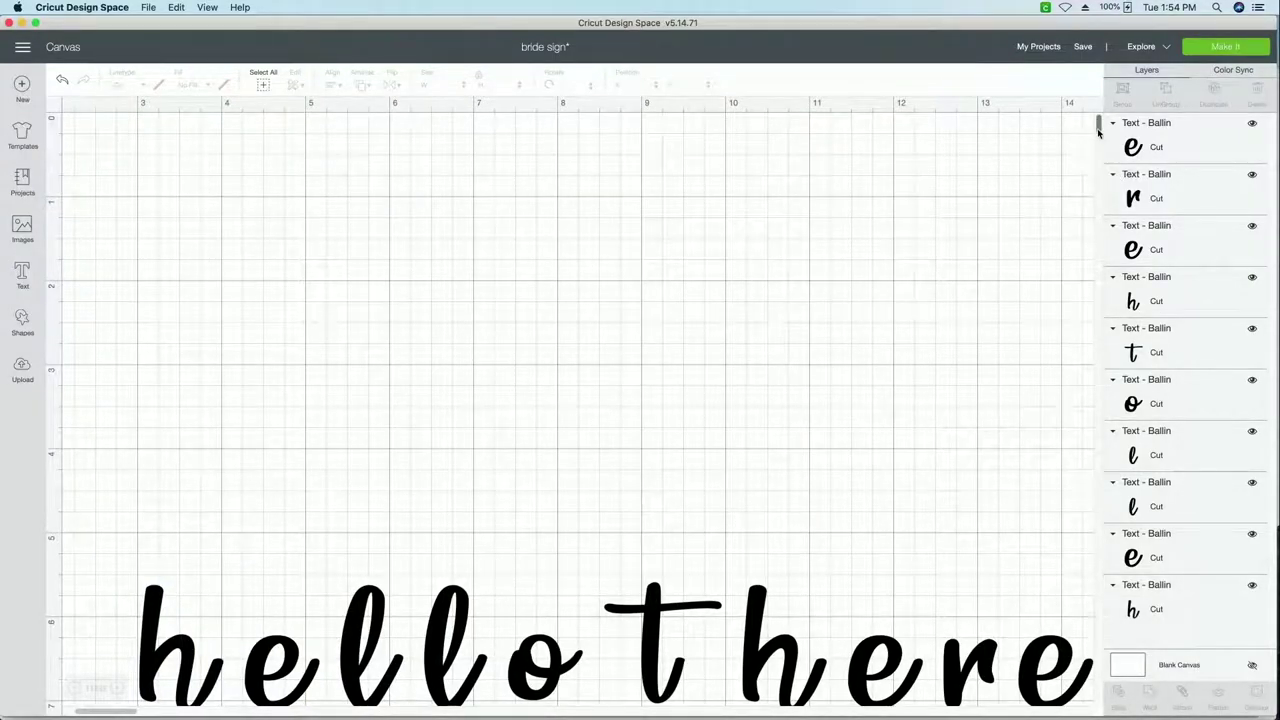
{"action": "scroll", "coordinate": [1098, 140], "scroll_direction": "down", "scroll_amount": 5}
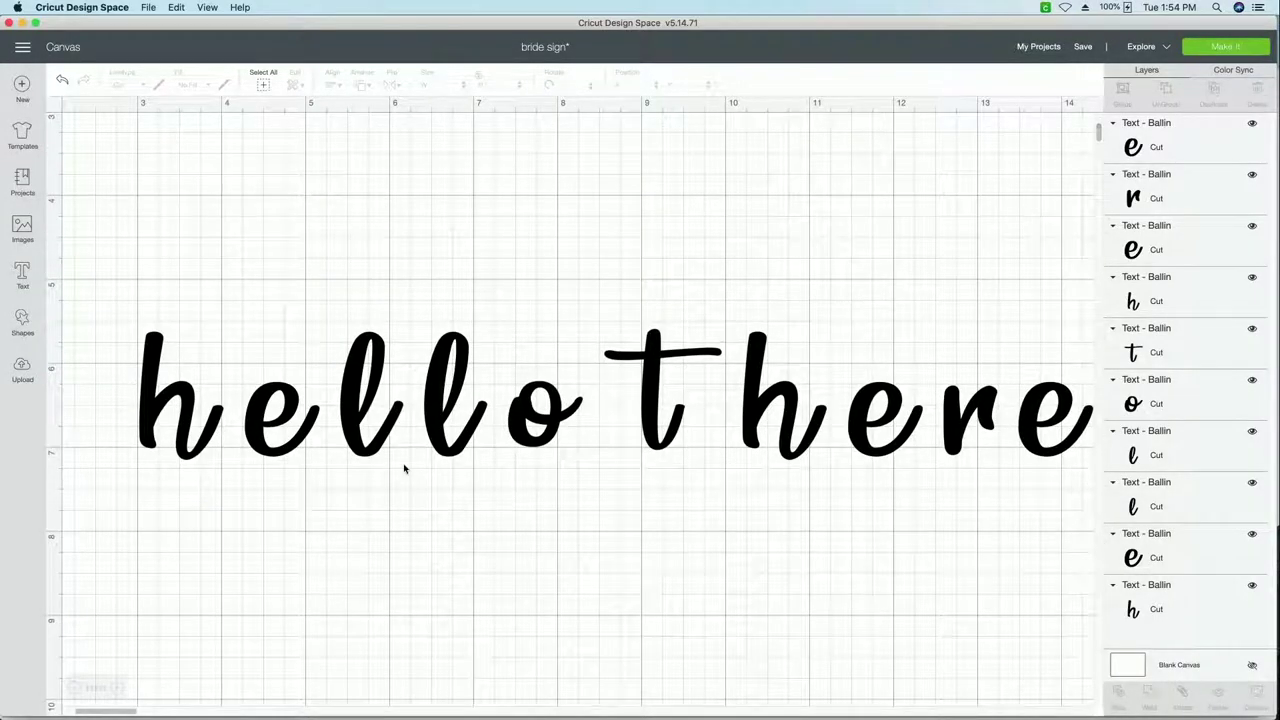
{"action": "left_click_drag", "start_coordinate": [591, 457], "coordinate": [270, 378]}
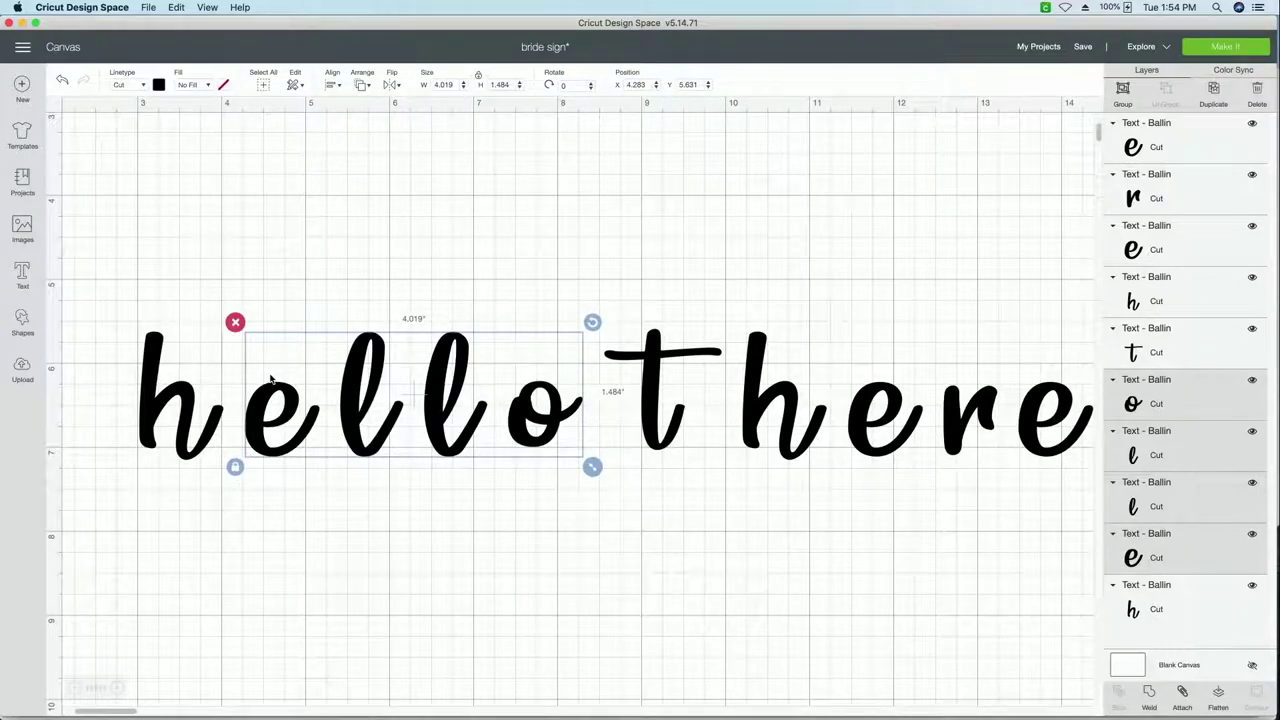
{"action": "key", "text": "Left"}
{"action": "key", "text": "Left"}
{"action": "key", "text": "Left"}
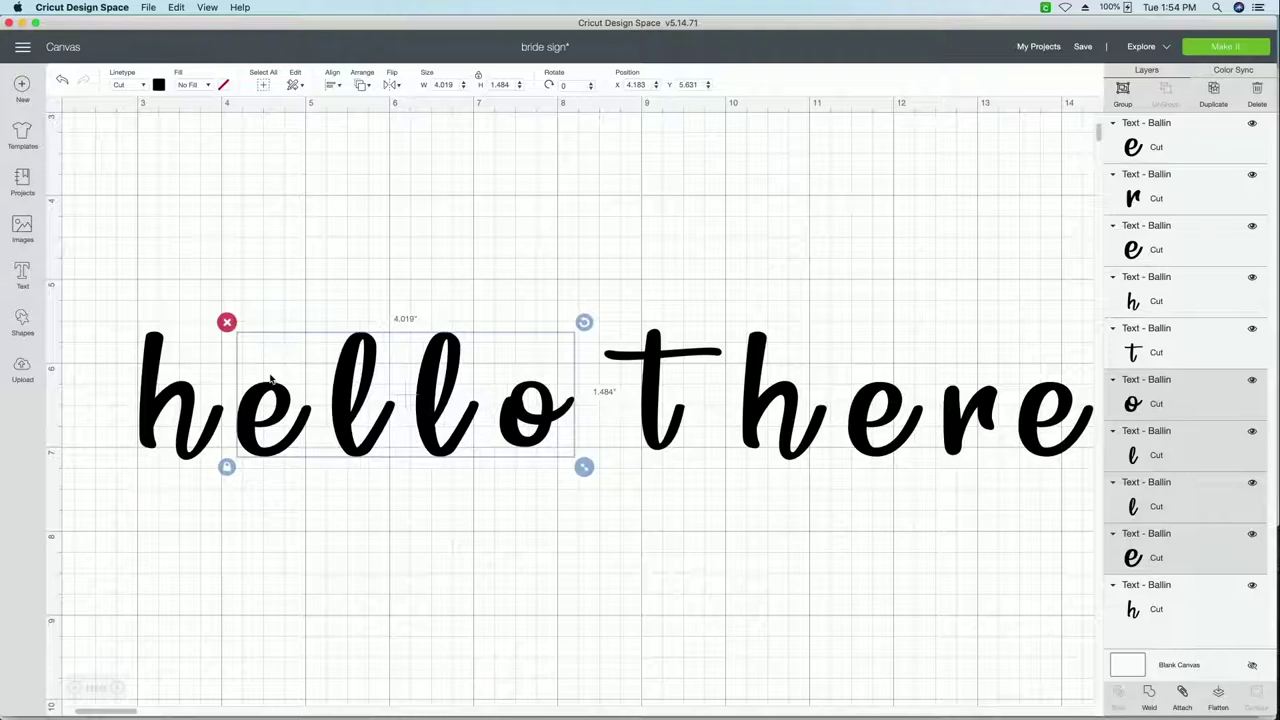
{"action": "key", "text": "Left"}
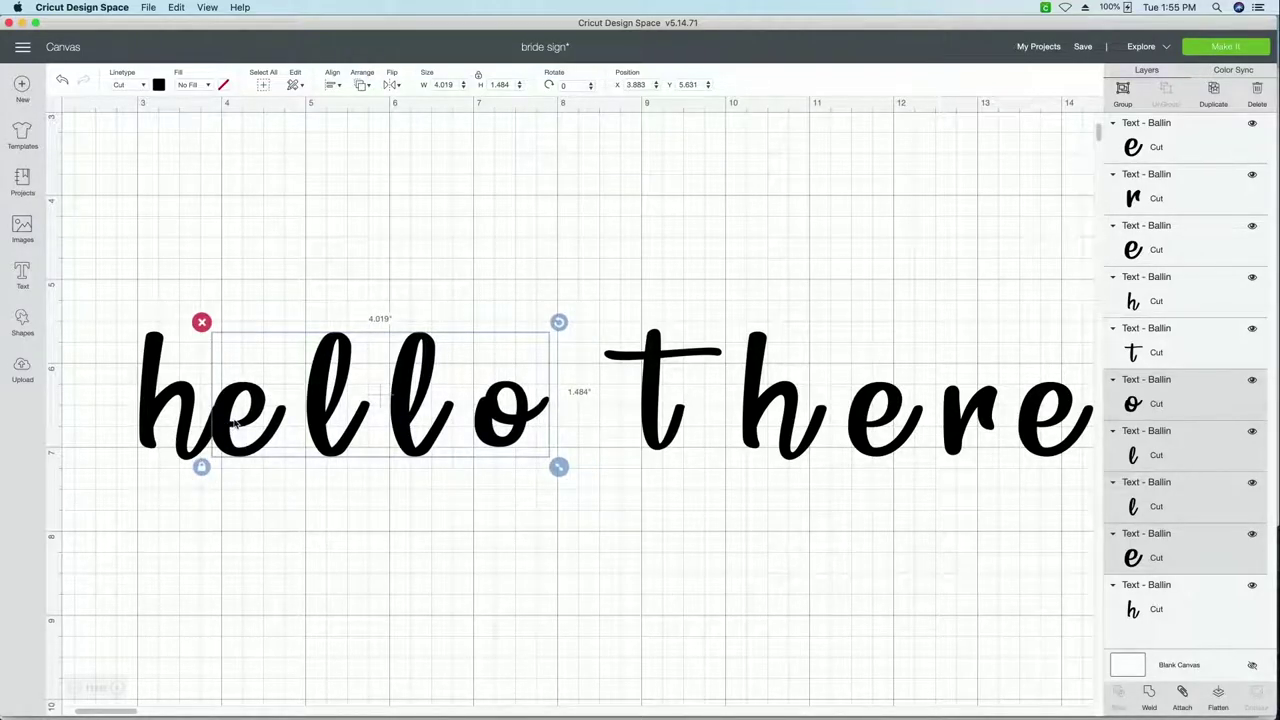
{"action": "left_click", "coordinate": [290, 415]}
{"action": "left_click", "coordinate": [258, 416]}
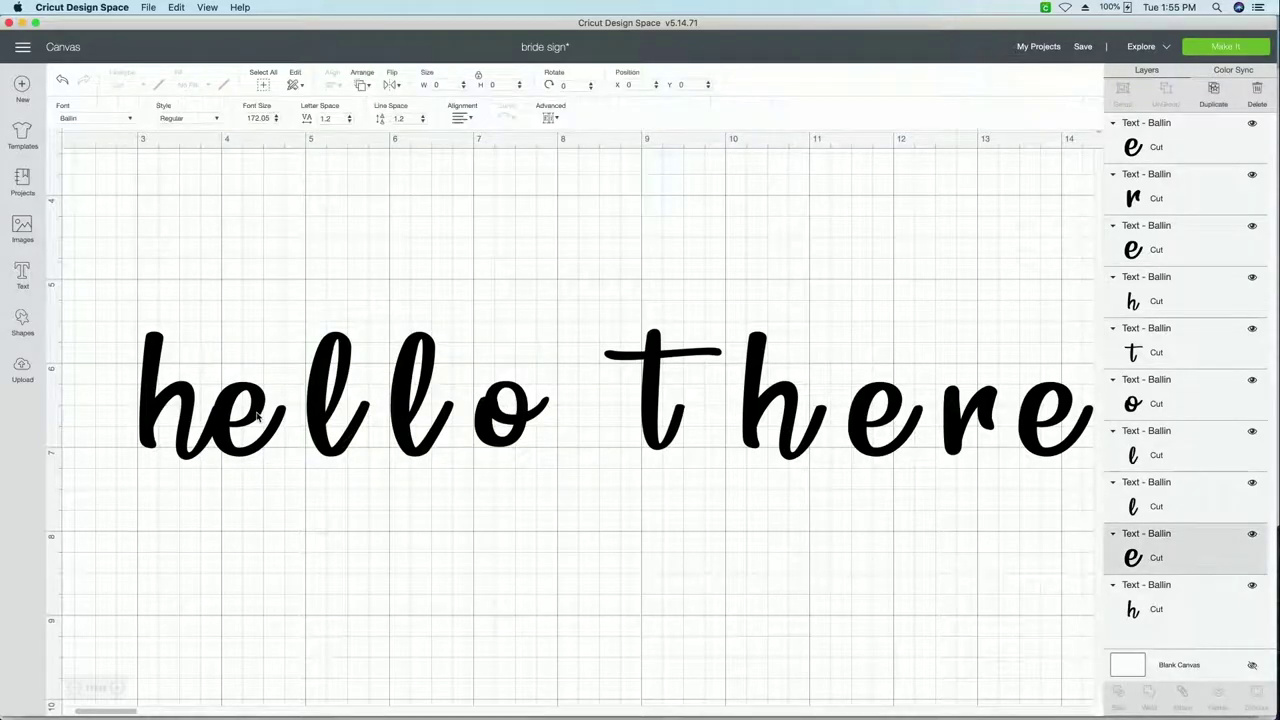
Step: Nudge the letters "llo" together towards the e, to about X 4.62, so that the first l connects with it
{"action": "left_click_drag", "start_coordinate": [573, 490], "coordinate": [306, 314]}
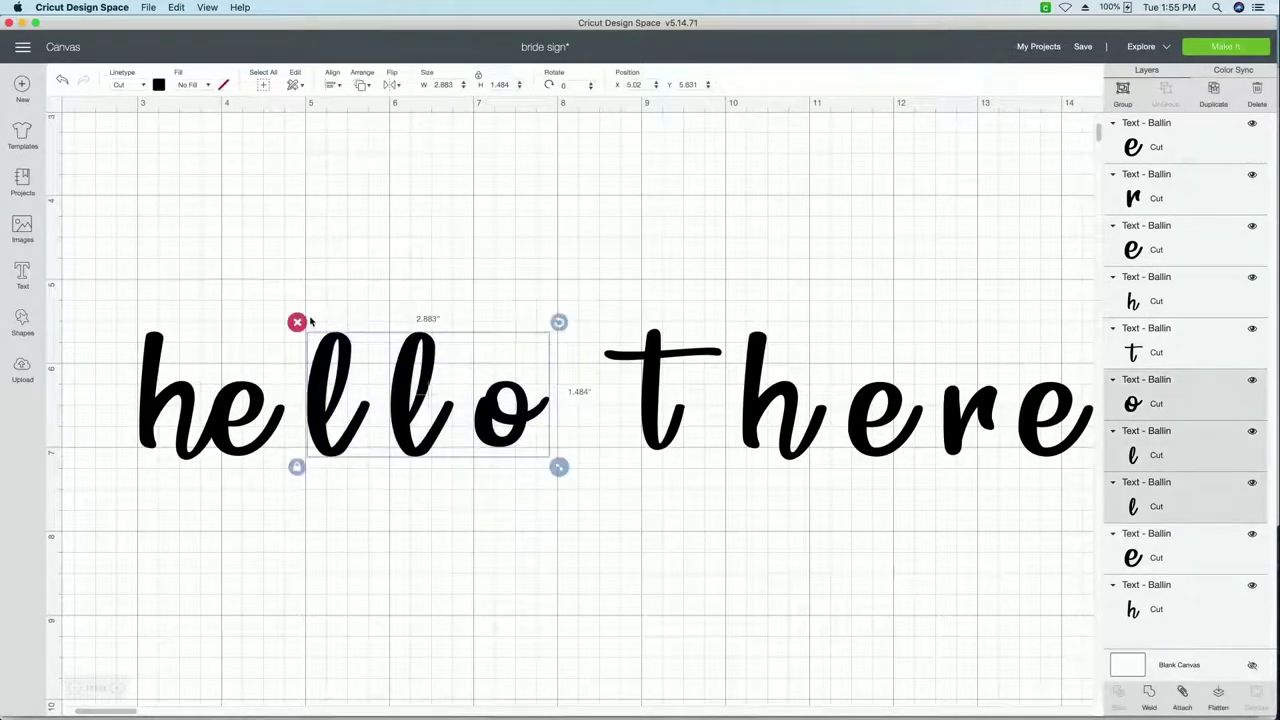
{"action": "key", "text": "Left"}
{"action": "key", "text": "Left"}
{"action": "key", "text": "Left"}
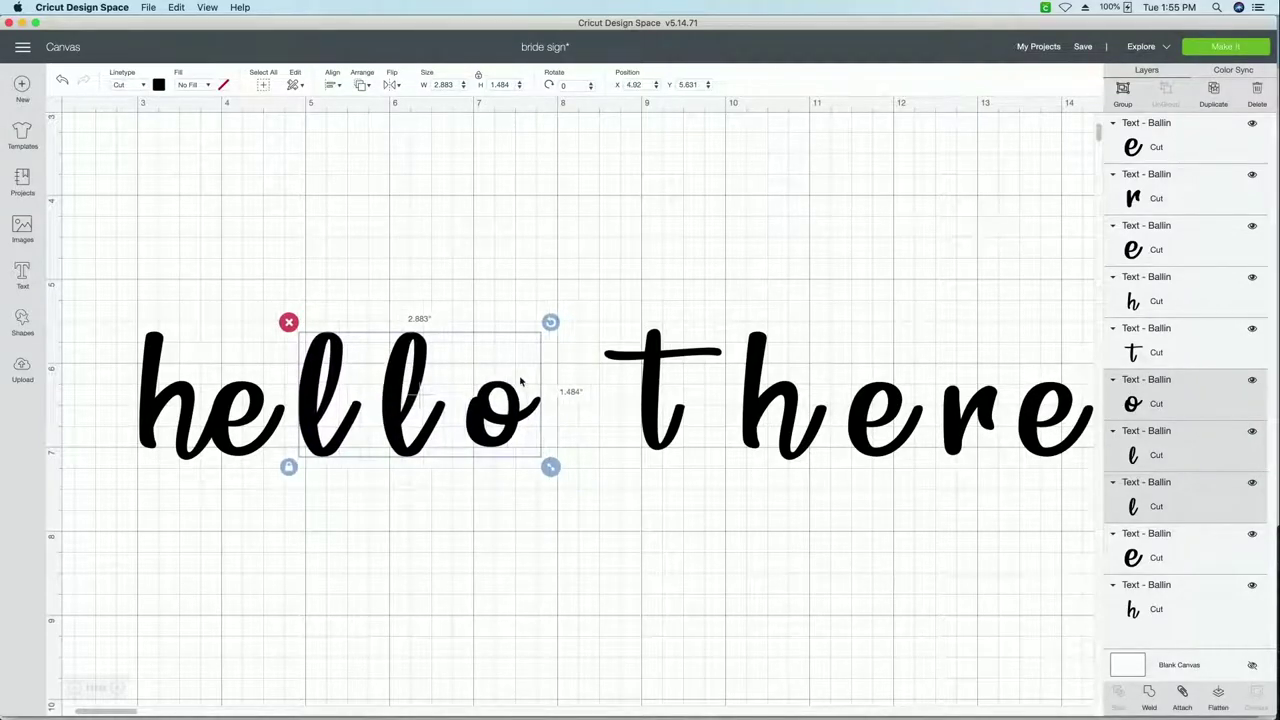
{"action": "key", "text": "Left"}
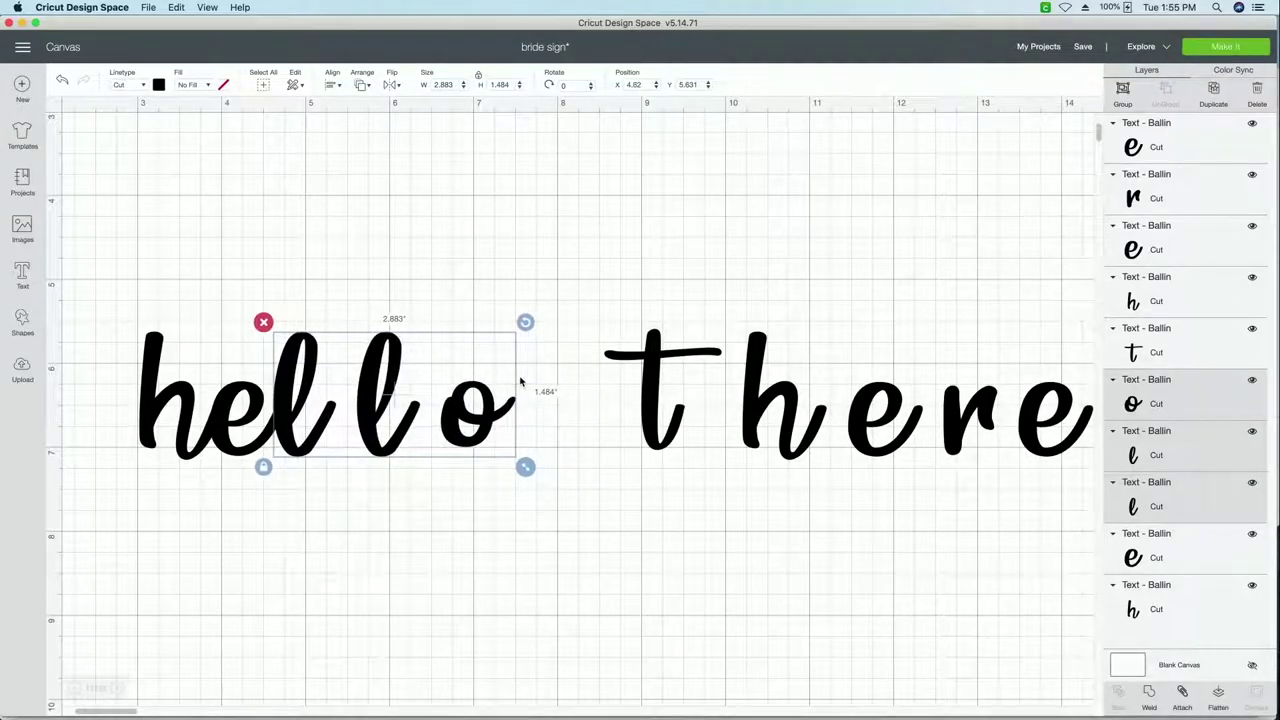
{"action": "left_click", "coordinate": [594, 610]}
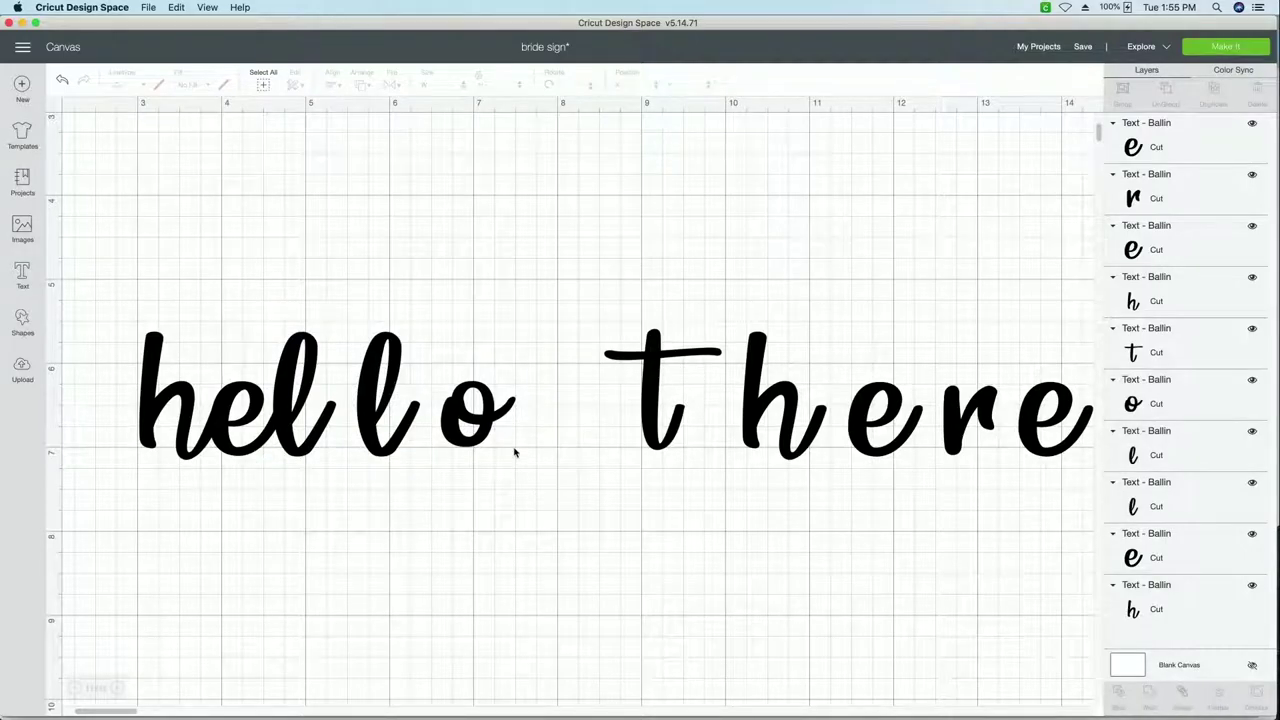
Step: Nudge the letters "lo" together to about X 5.22 so that the second l connects with the first
{"action": "left_click_drag", "start_coordinate": [517, 452], "coordinate": [362, 340]}
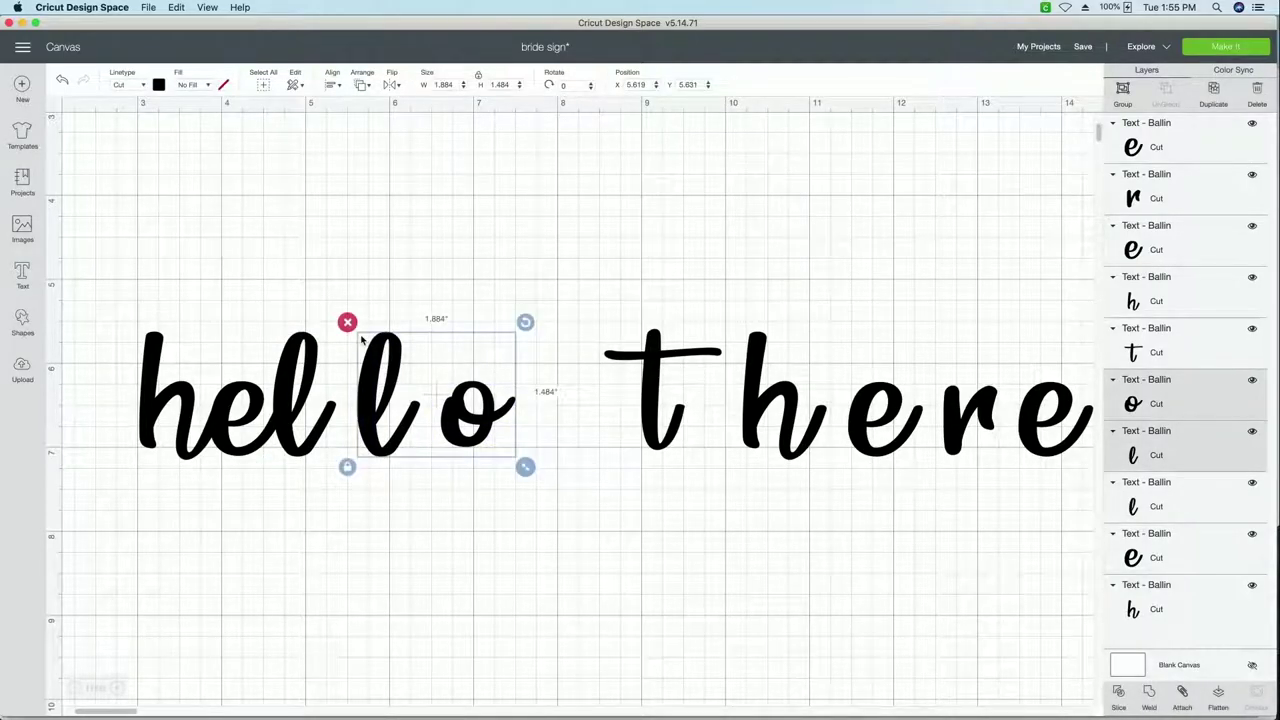
{"action": "key", "text": "Left"}
{"action": "key", "text": "Left"}
{"action": "key", "text": "Left"}
{"action": "key", "text": "Left"}
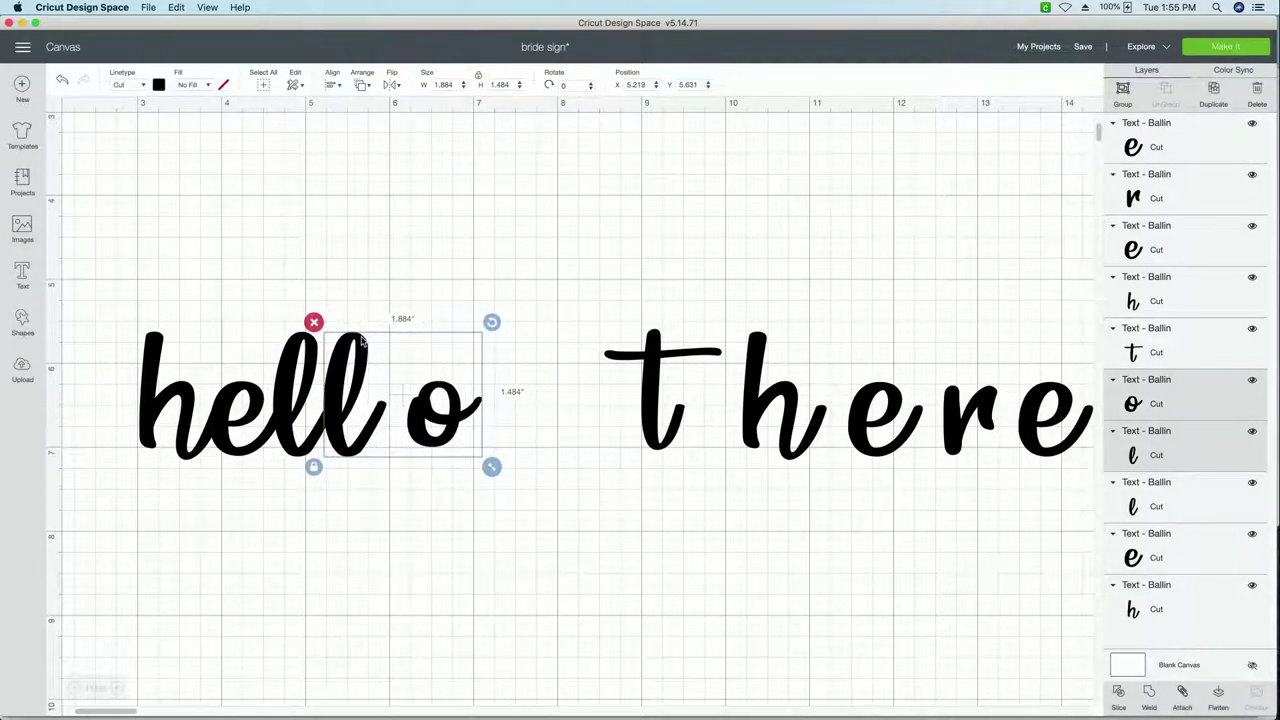
{"action": "left_click", "coordinate": [467, 518]}
Step: Nudge the o of "hello" to about X 5.82 so that it connects with the second l
{"action": "left_click", "coordinate": [428, 428]}
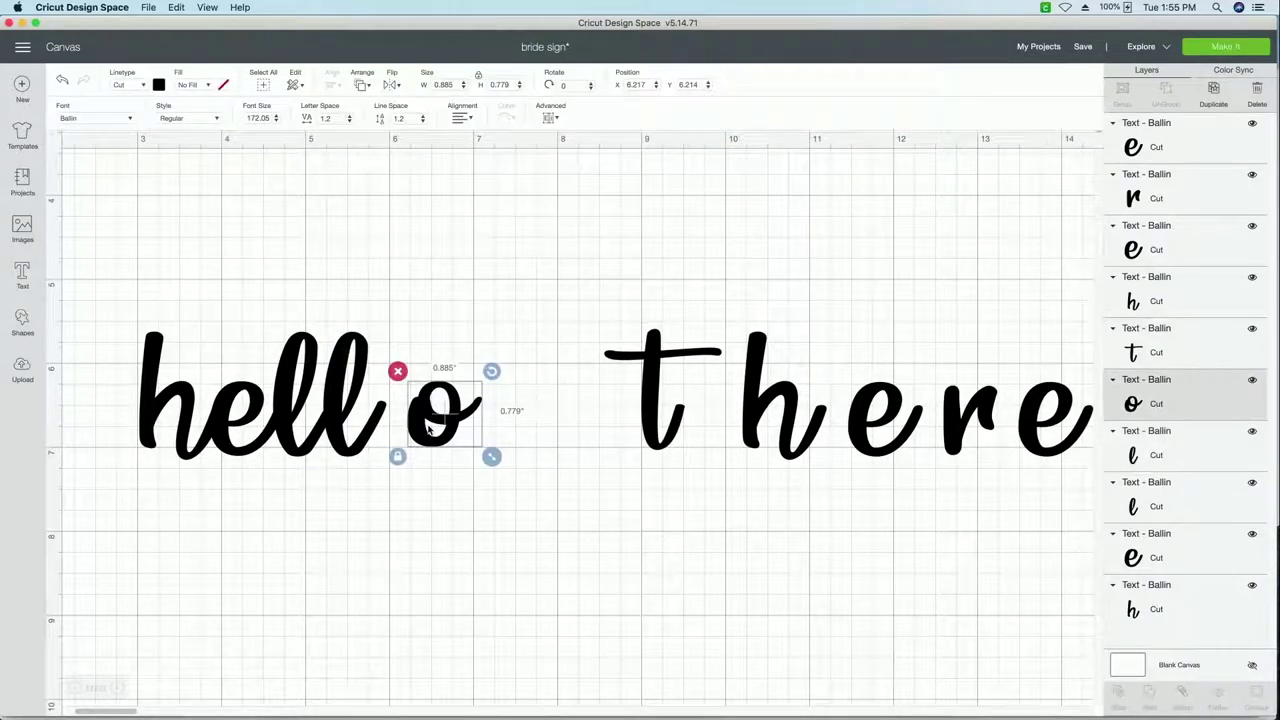
{"action": "key", "text": "Left"}
{"action": "key", "text": "Left"}
{"action": "key", "text": "Left"}
{"action": "key", "text": "Left"}
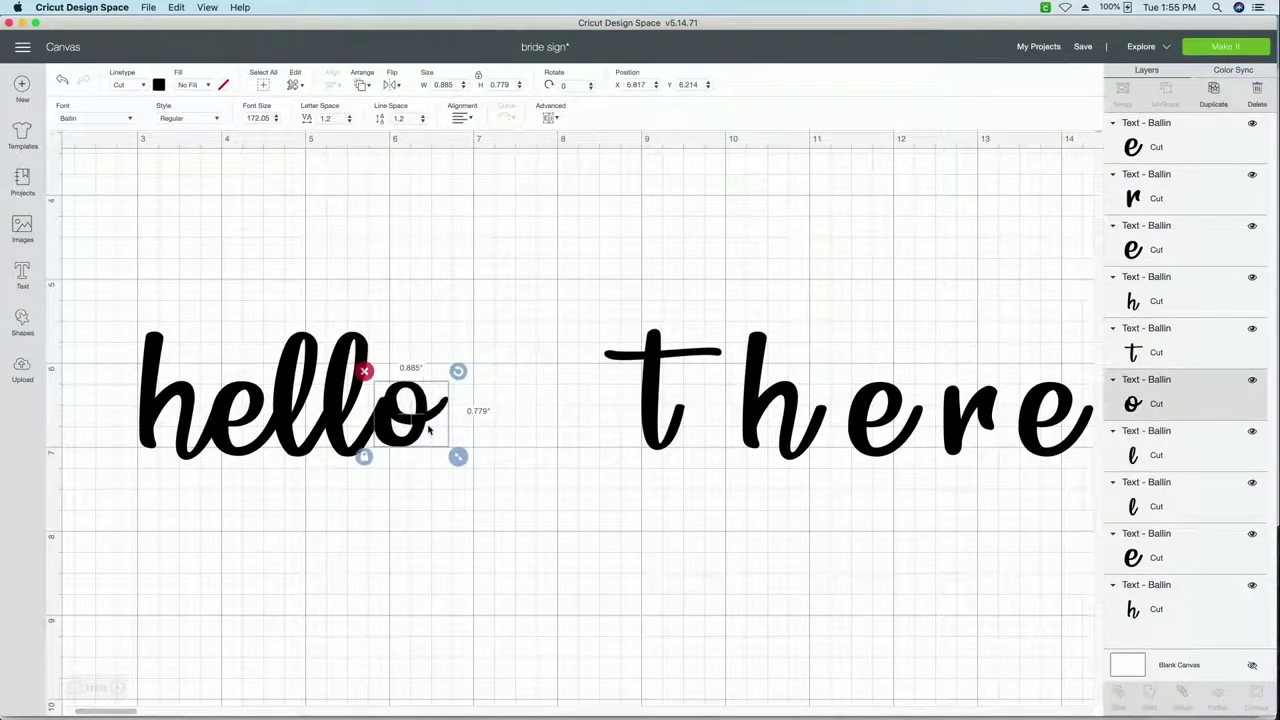
{"action": "left_click", "coordinate": [530, 453]}
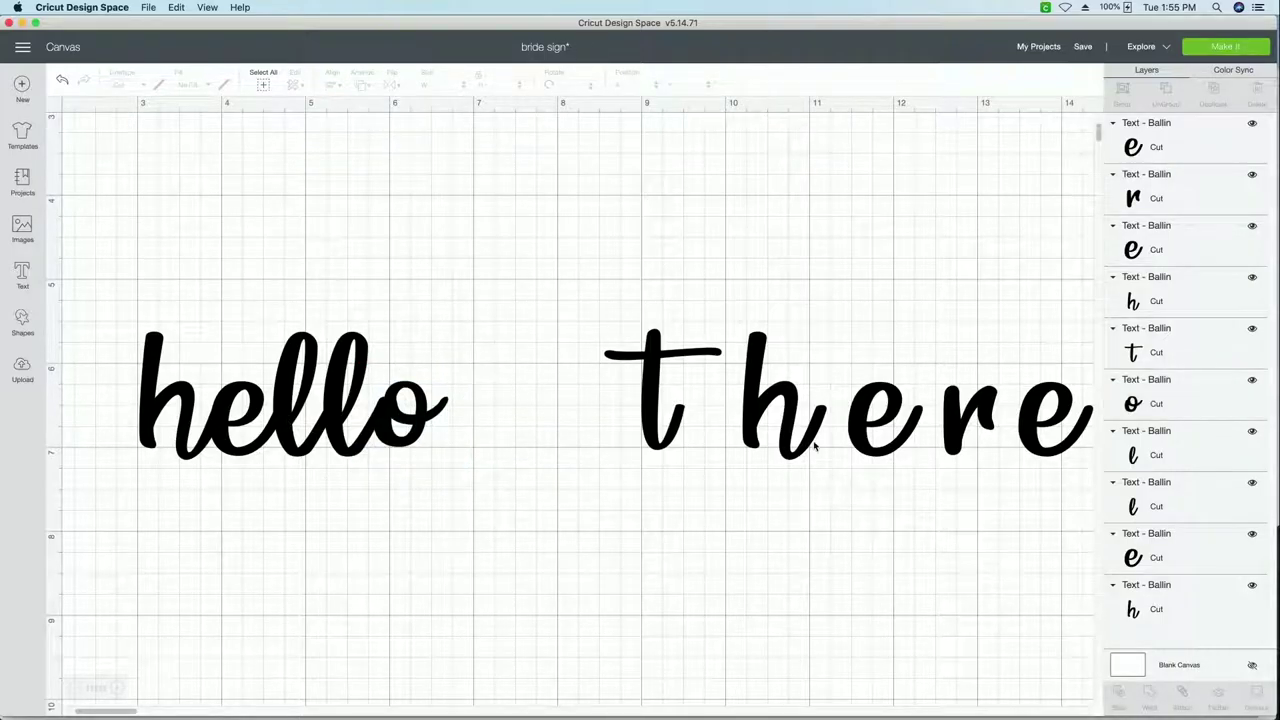
Step: Nudge the letters "here" together towards the t, to about X 9.41, so that the h connects with it
{"action": "left_click_drag", "start_coordinate": [1071, 466], "coordinate": [757, 340]}
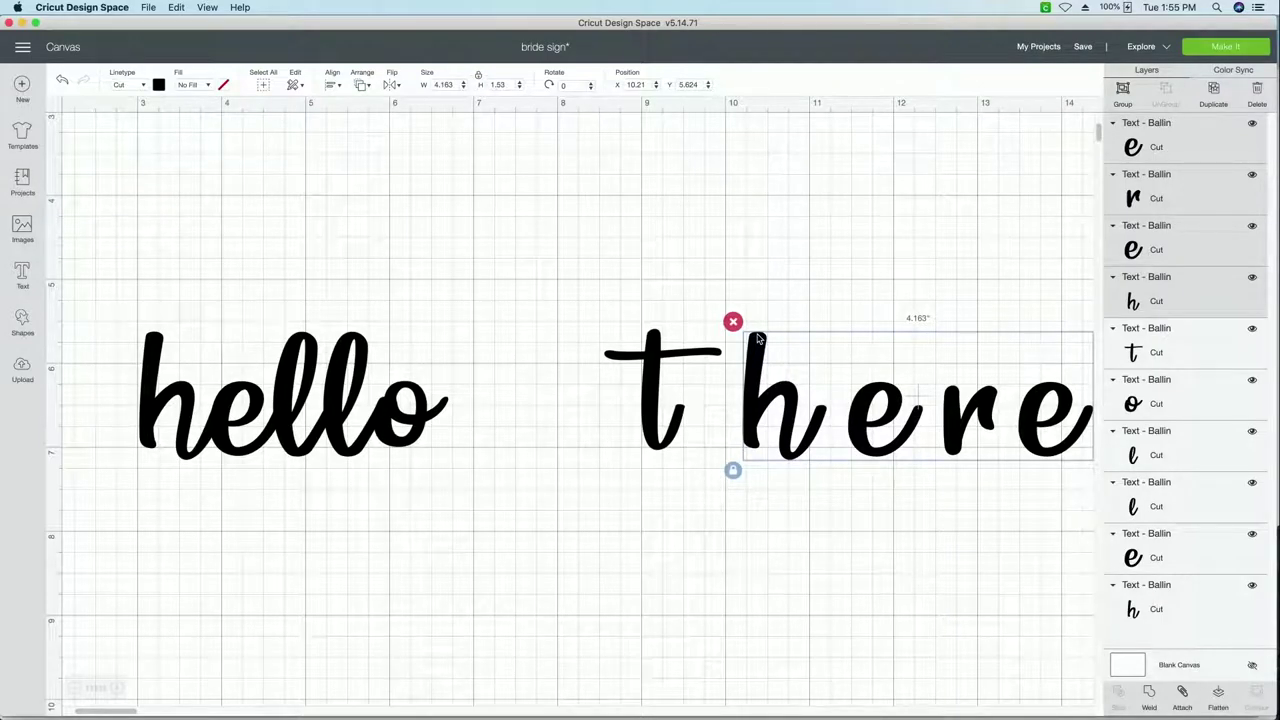
{"action": "key", "text": "Left"}
{"action": "key", "text": "Left"}
{"action": "key", "text": "Left"}
{"action": "key", "text": "Left"}
{"action": "key", "text": "Left"}
{"action": "key", "text": "Left"}
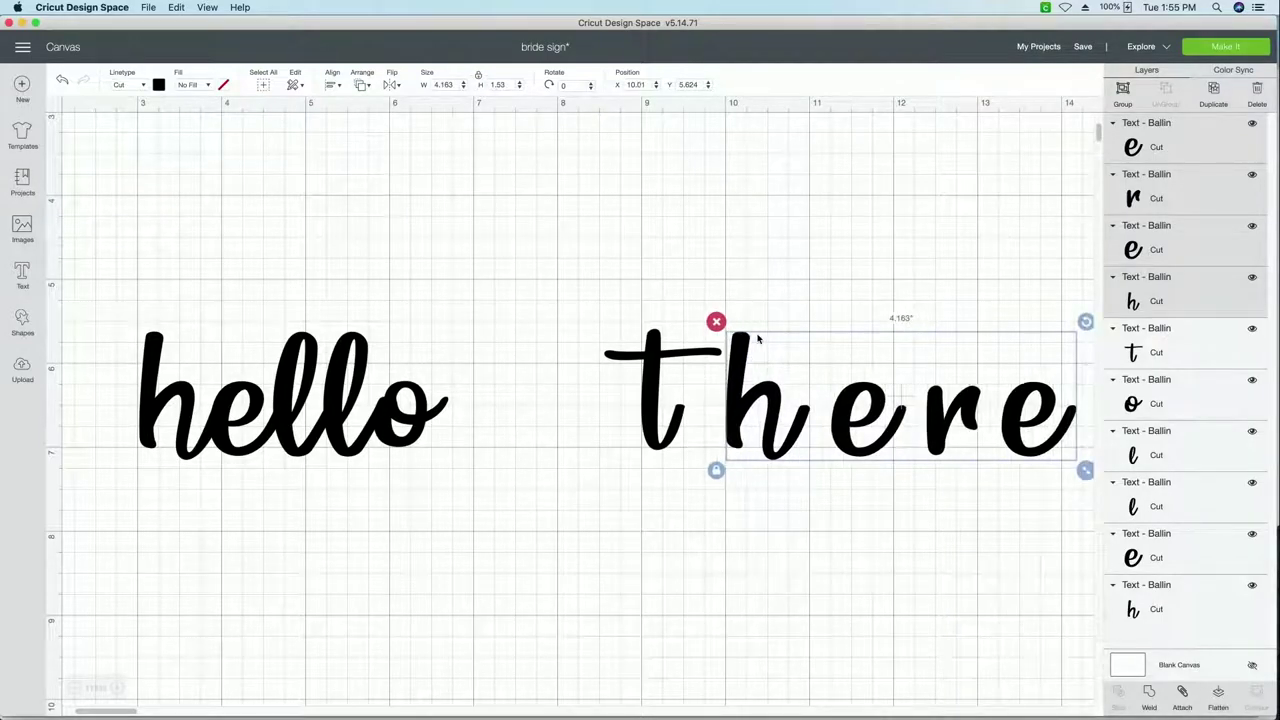
{"action": "key", "text": "Left"}
{"action": "key", "text": "Left"}
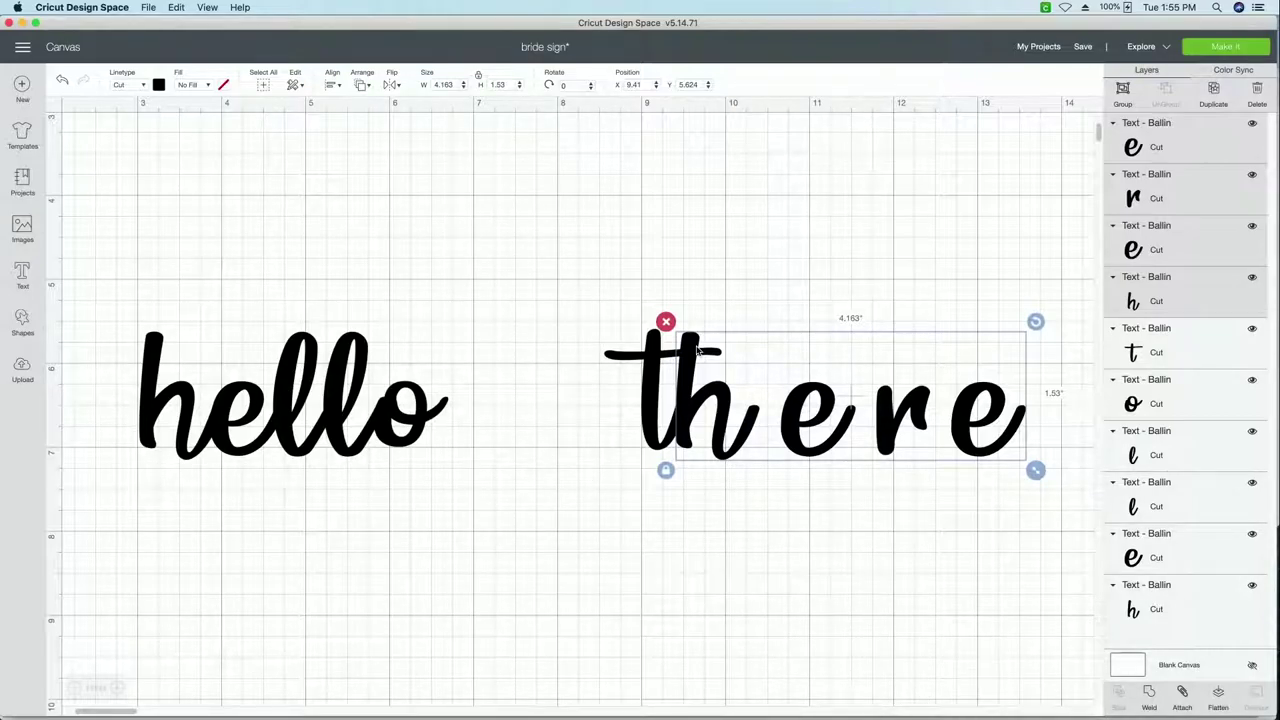
{"action": "left_click", "coordinate": [845, 503]}
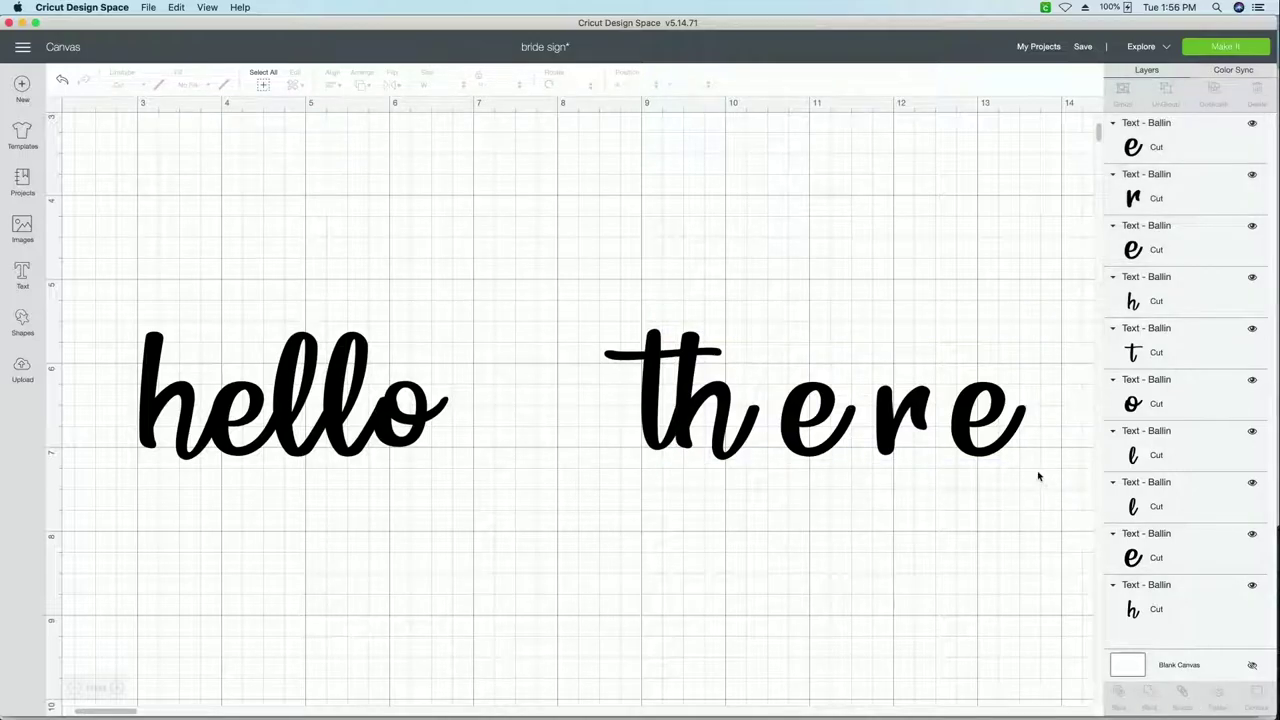
Step: Nudge the letters "ere" together to about X 10.27 so that the first e connects with the h of "there"
{"action": "left_click_drag", "start_coordinate": [1038, 477], "coordinate": [808, 372]}
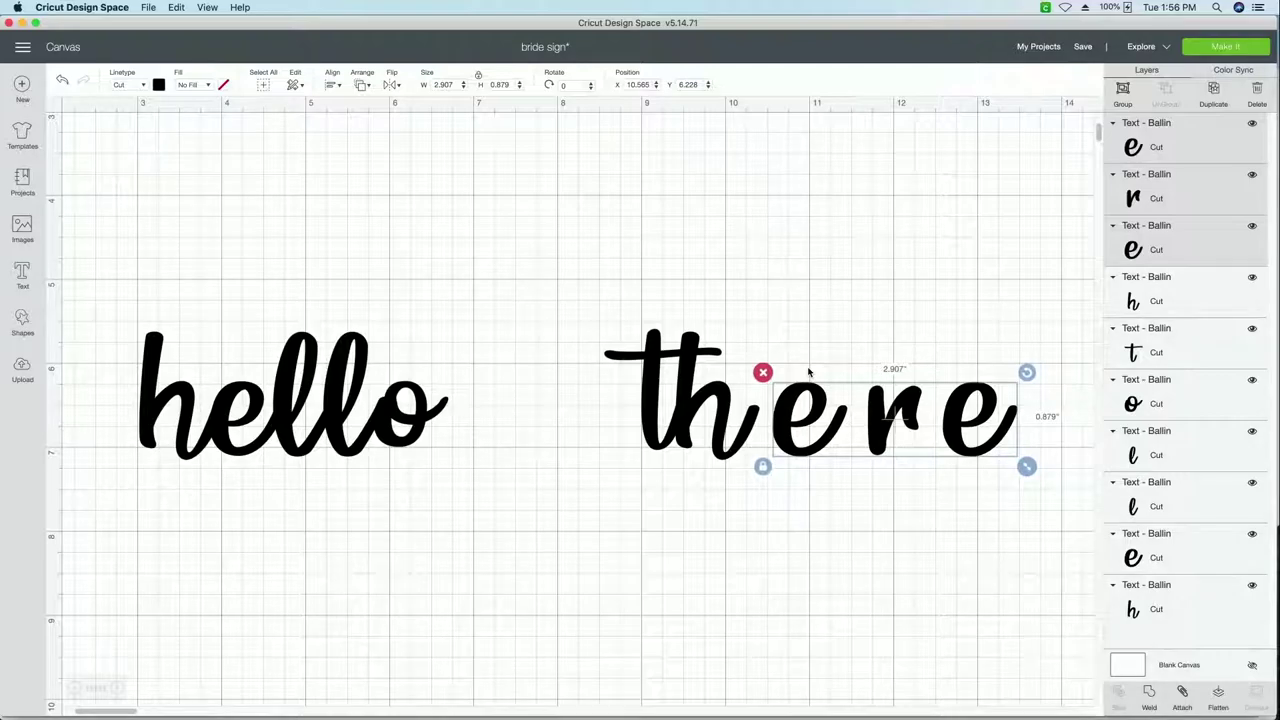
{"action": "key", "text": "Left"}
{"action": "key", "text": "Left"}
{"action": "key", "text": "Left"}
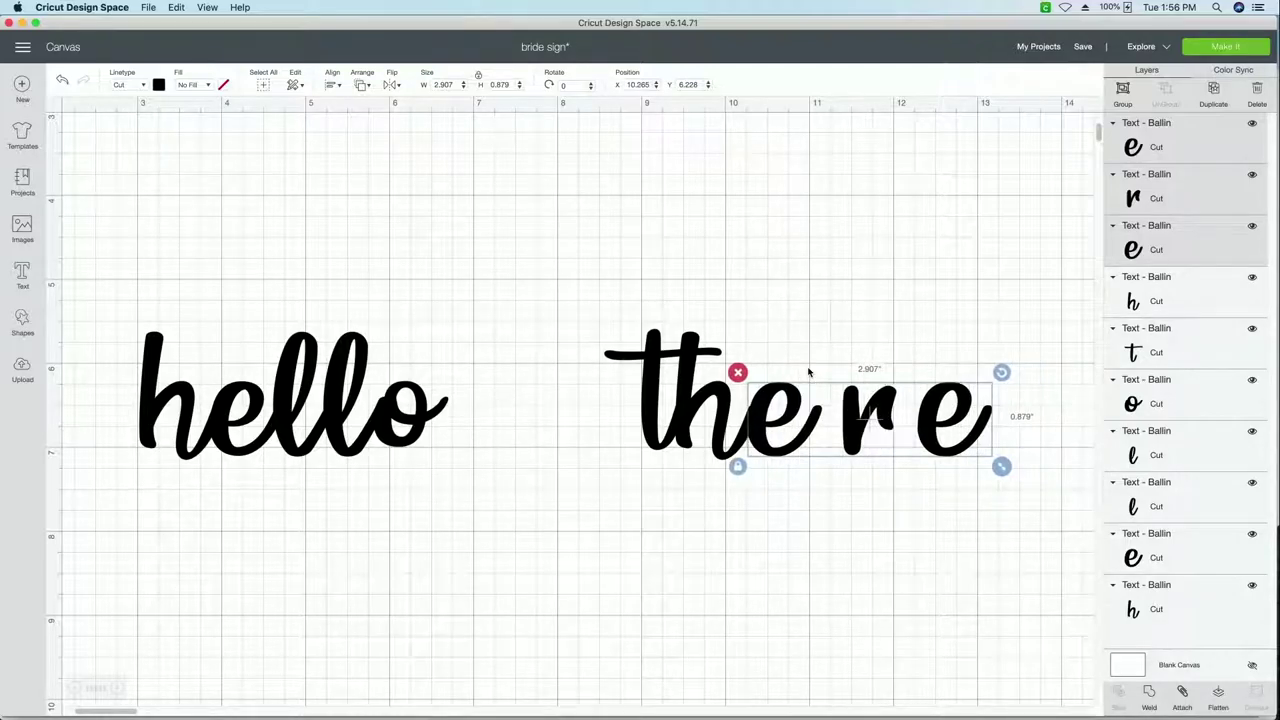
{"action": "left_click", "coordinate": [805, 465]}
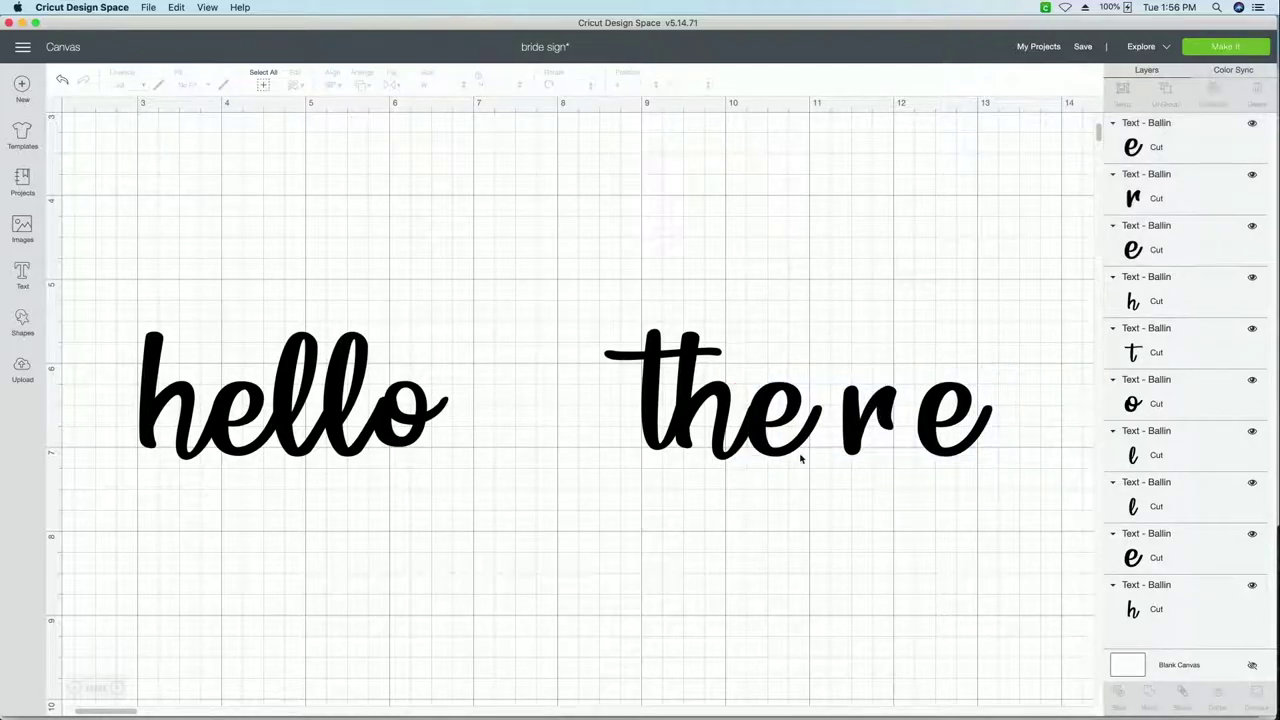
{"action": "left_click", "coordinate": [795, 430]}
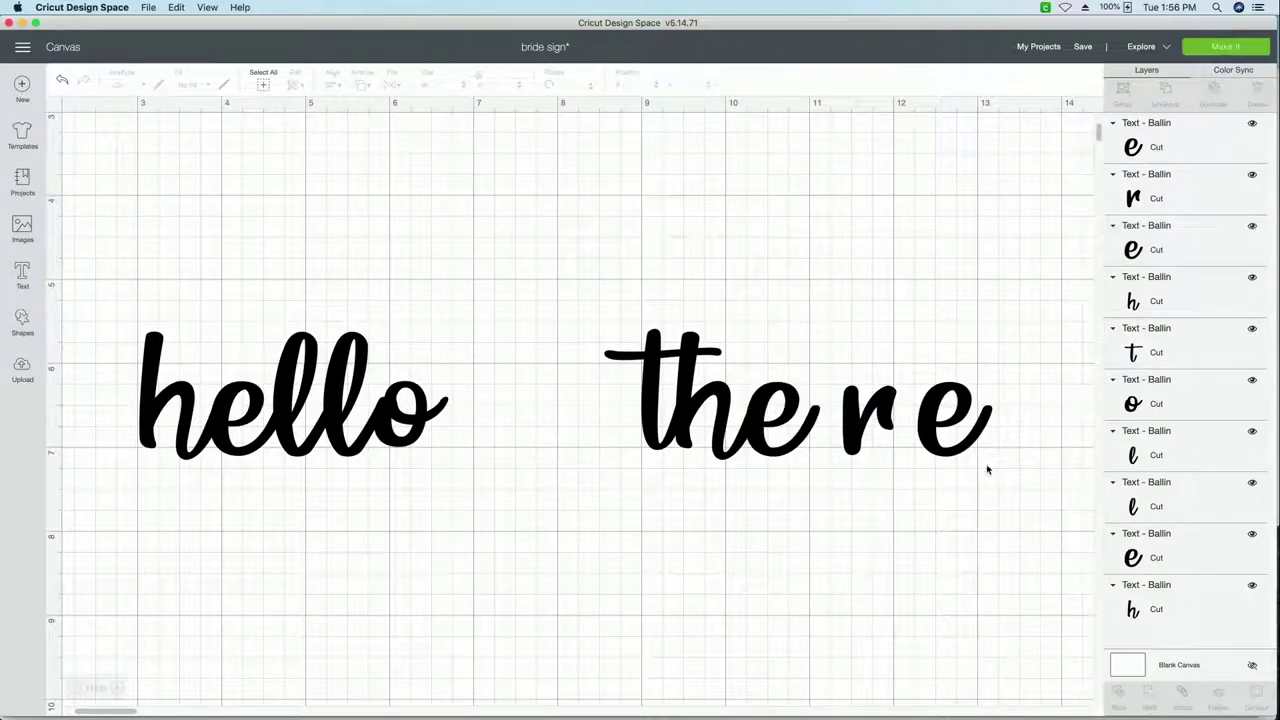
Step: Nudge the letters "re" together towards the first e of "there" until the r connects with it
{"action": "left_click_drag", "start_coordinate": [986, 466], "coordinate": [843, 398]}
{"action": "key", "text": "Left"}
{"action": "key", "text": "Left"}
{"action": "key", "text": "Left"}
{"action": "key", "text": "Left"}
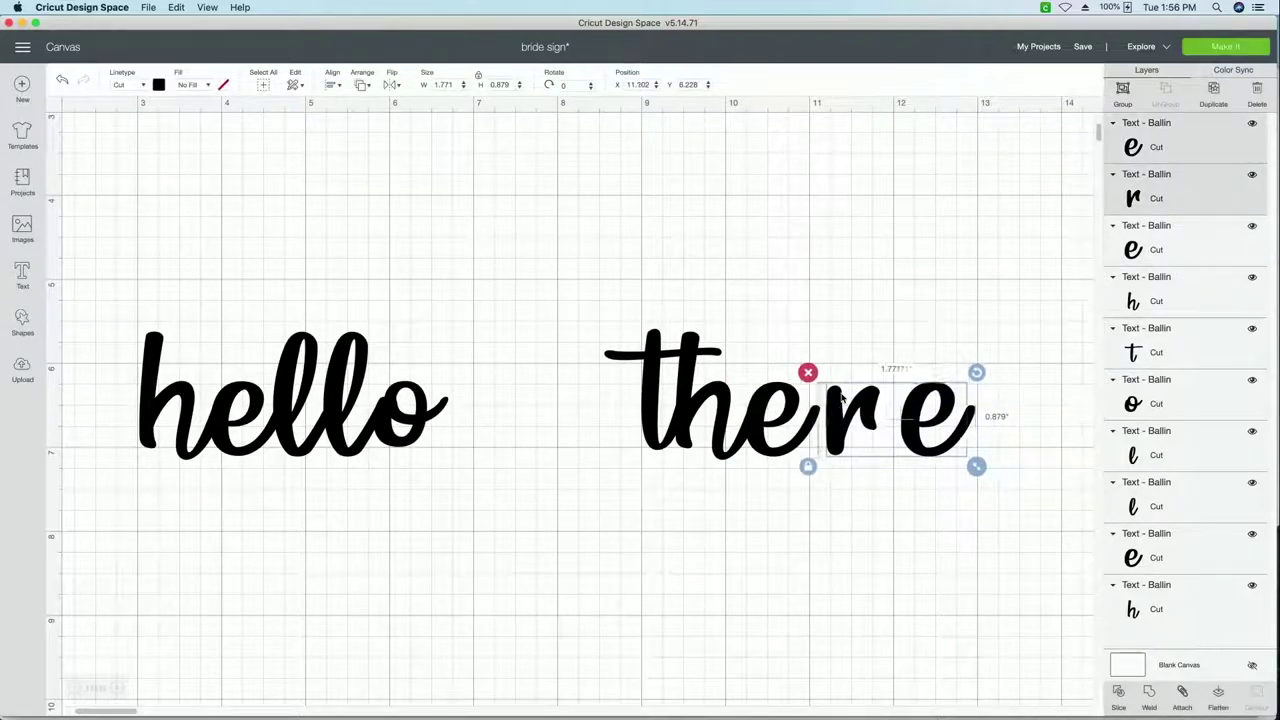
{"action": "left_click", "coordinate": [914, 504]}
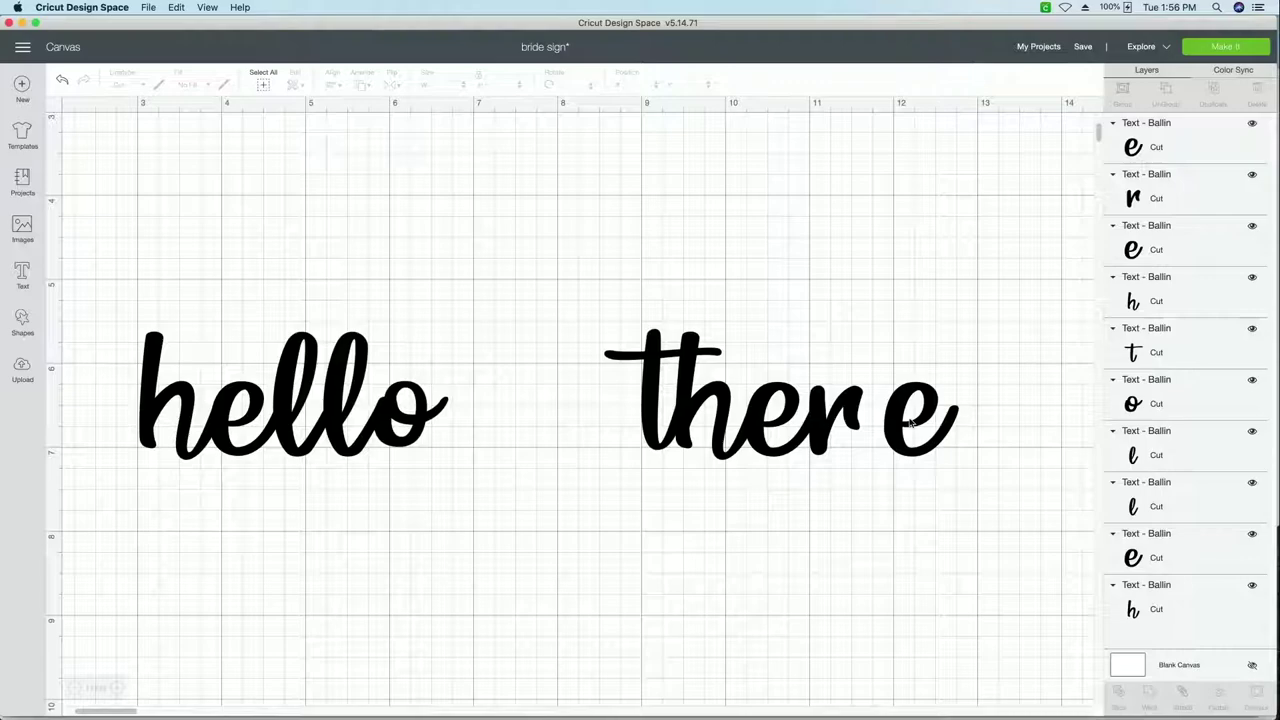
Step: Nudge the final e of "there" to about X 11.49 so that it connects with the r
{"action": "left_click", "coordinate": [912, 422]}
{"action": "key", "text": "Left"}
{"action": "key", "text": "Left"}
{"action": "key", "text": "Left"}
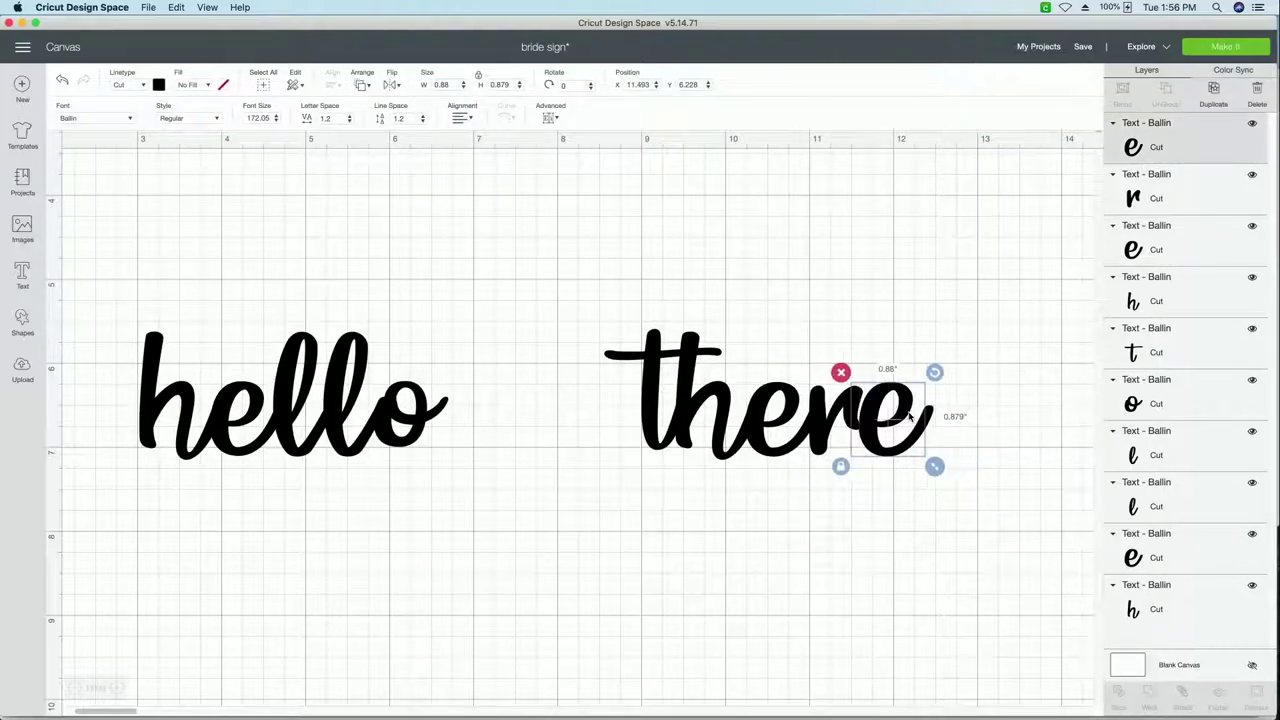
{"action": "left_click", "coordinate": [1014, 460]}
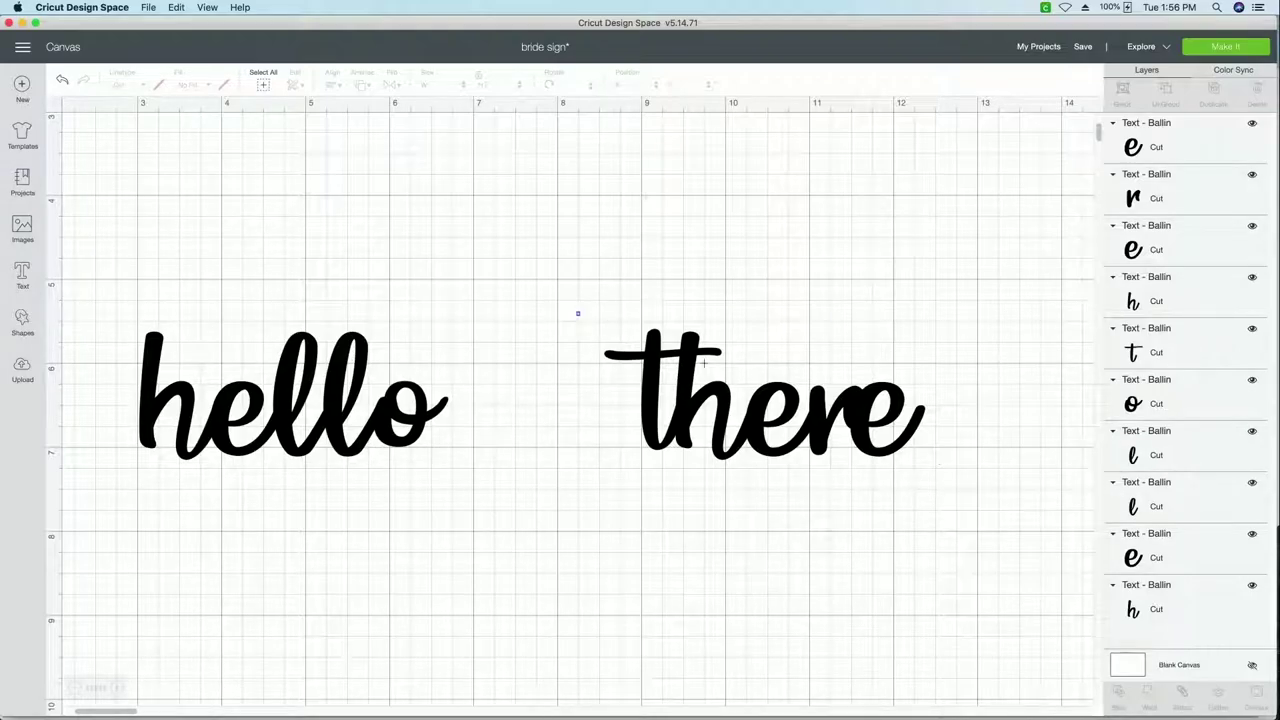
Step: Delete all the letters of the word "there" from the canvas
{"action": "left_click_drag", "start_coordinate": [578, 315], "coordinate": [914, 449]}
{"action": "left_click", "coordinate": [591, 319]}
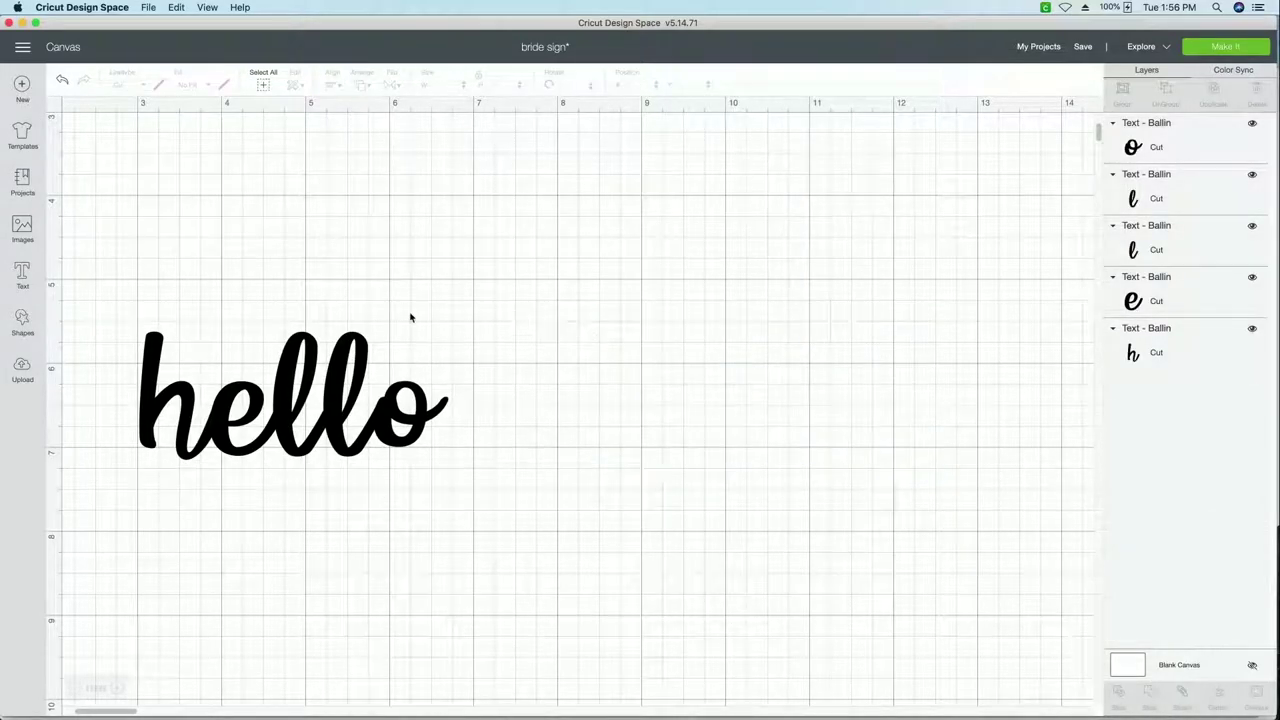
Step: Check the individual letters of "hello" on the canvas and preview their layout on the cutting mat before returning to the canvas
{"action": "left_click", "coordinate": [226, 404]}
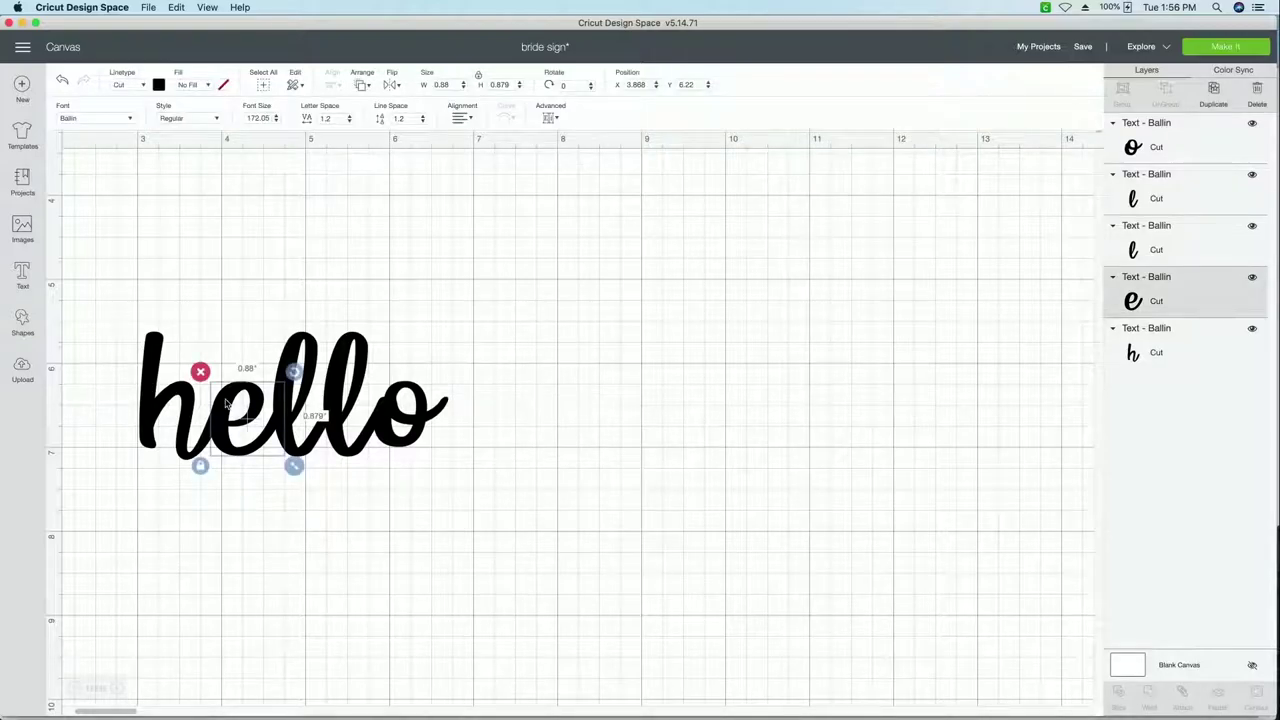
{"action": "left_click", "coordinate": [315, 394]}
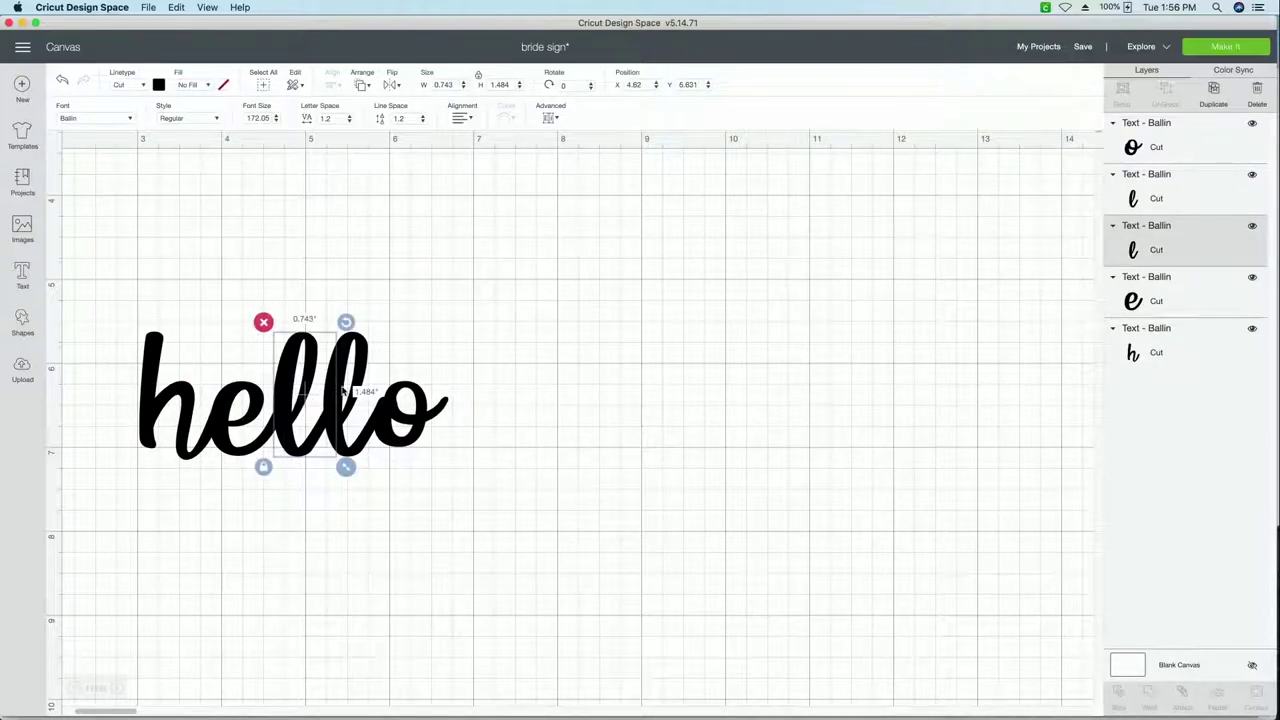
{"action": "left_click", "coordinate": [425, 409]}
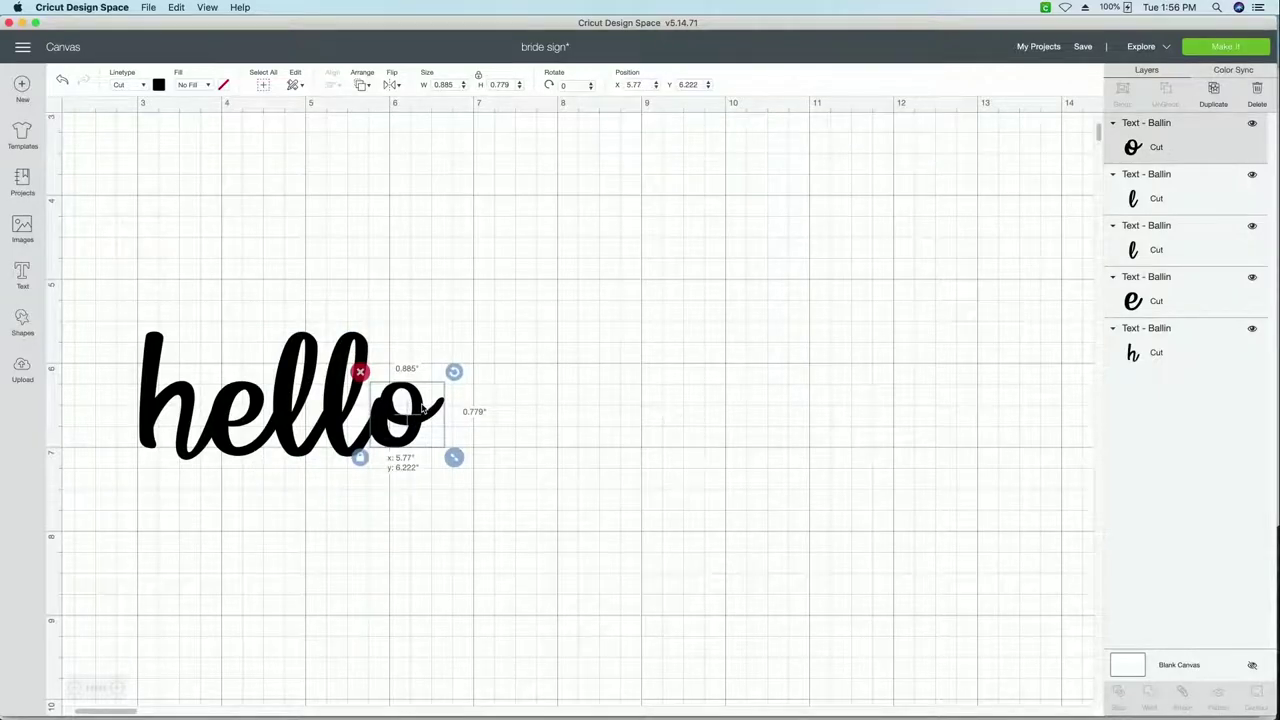
{"action": "left_click", "coordinate": [547, 455]}
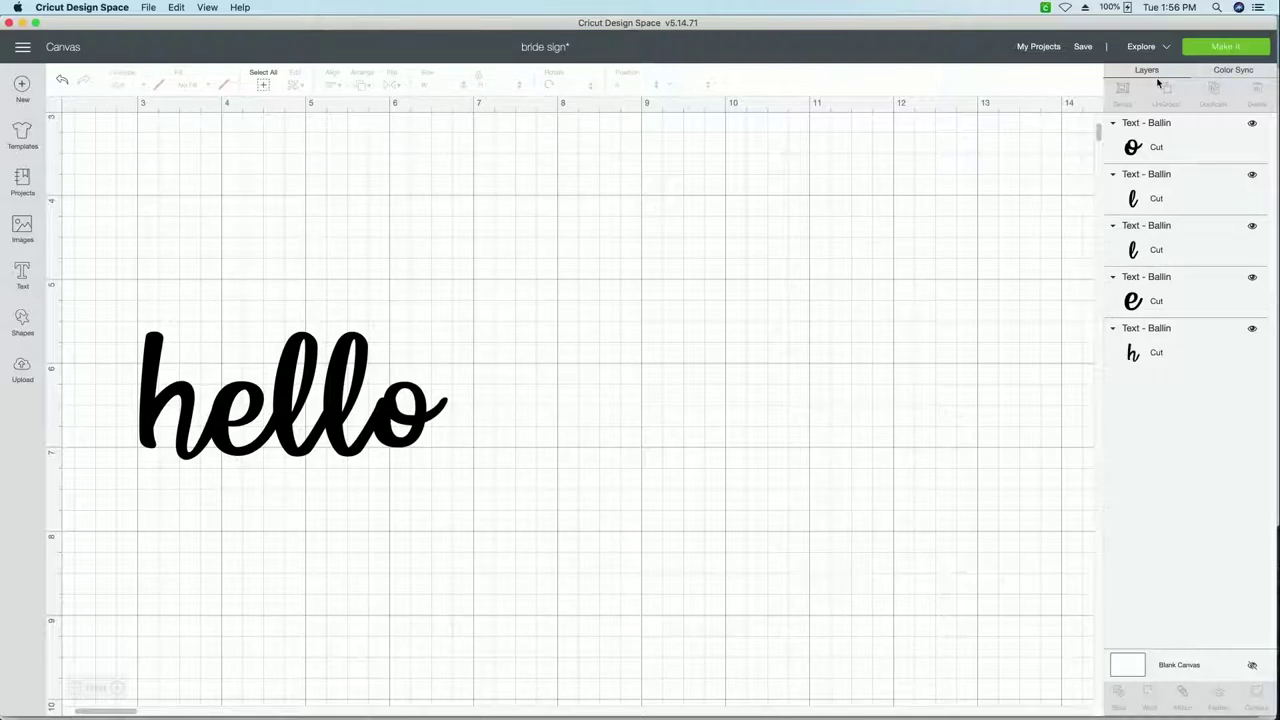
{"action": "left_click", "coordinate": [1221, 48]}
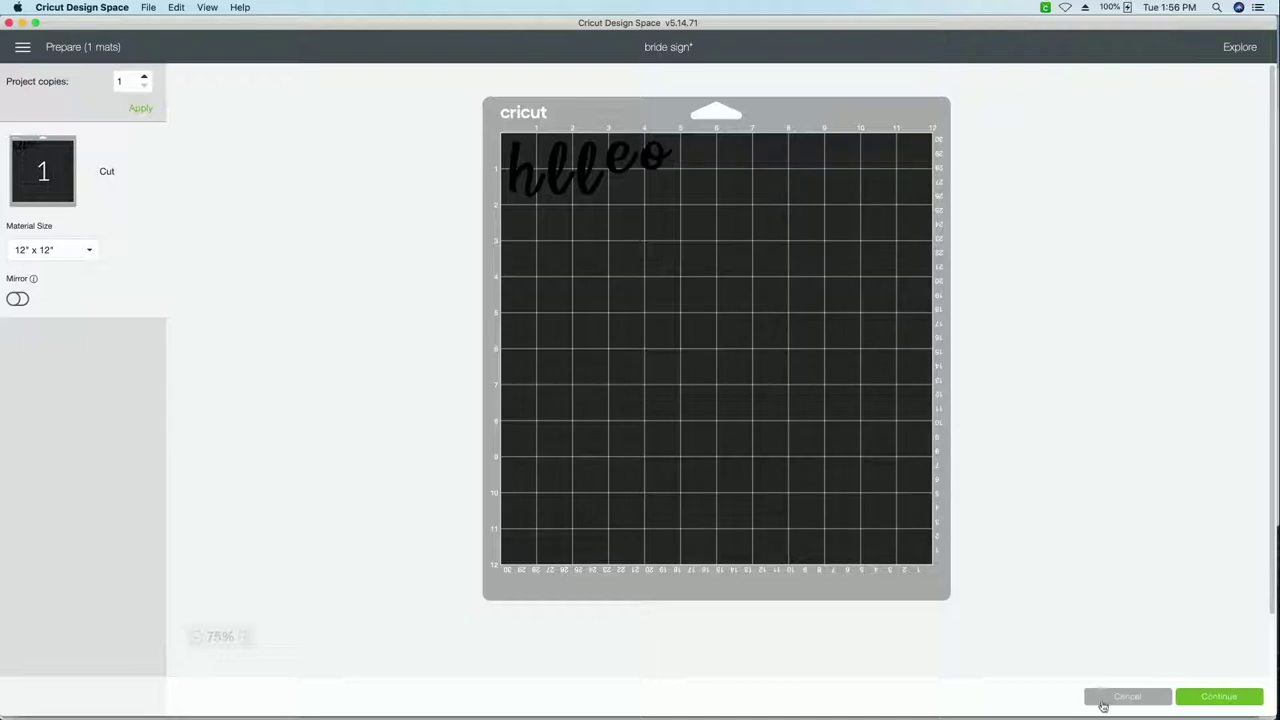
{"action": "left_click", "coordinate": [1102, 702]}
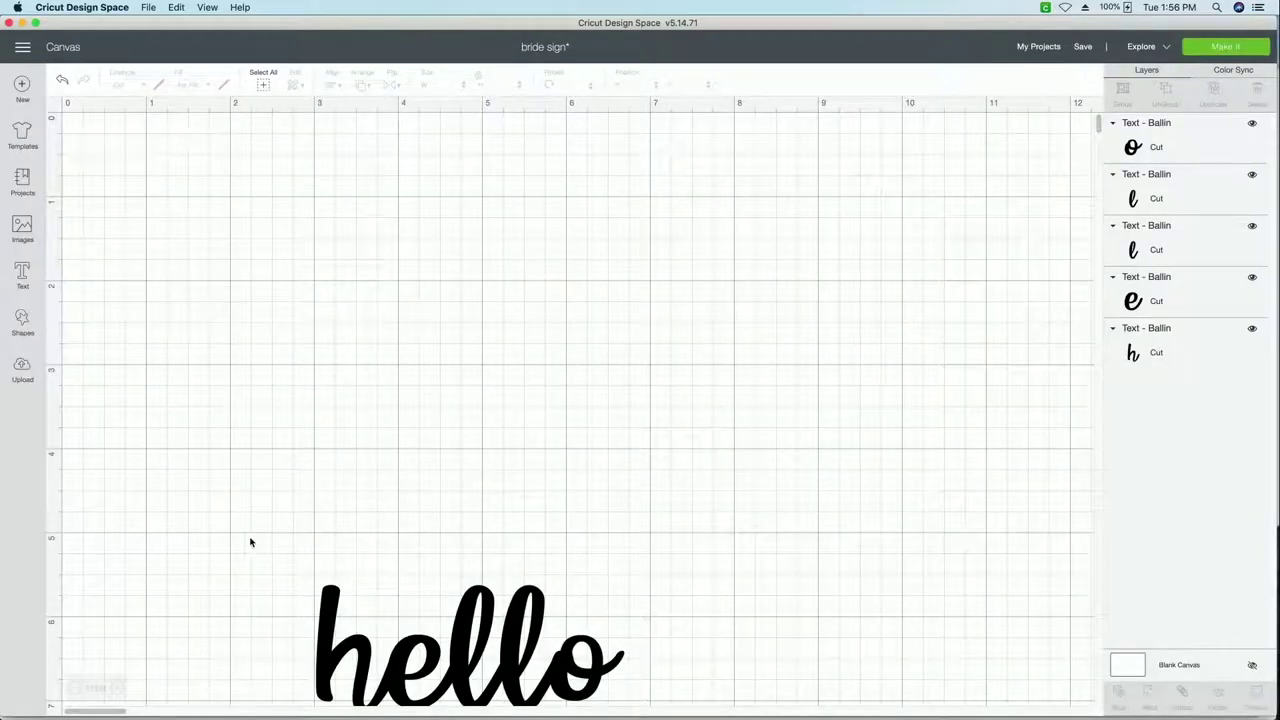
Step: Move all the letters of "hello" together to about X 3.47, Y 1.77 and attach them
{"action": "left_click_drag", "start_coordinate": [289, 558], "coordinate": [626, 706]}
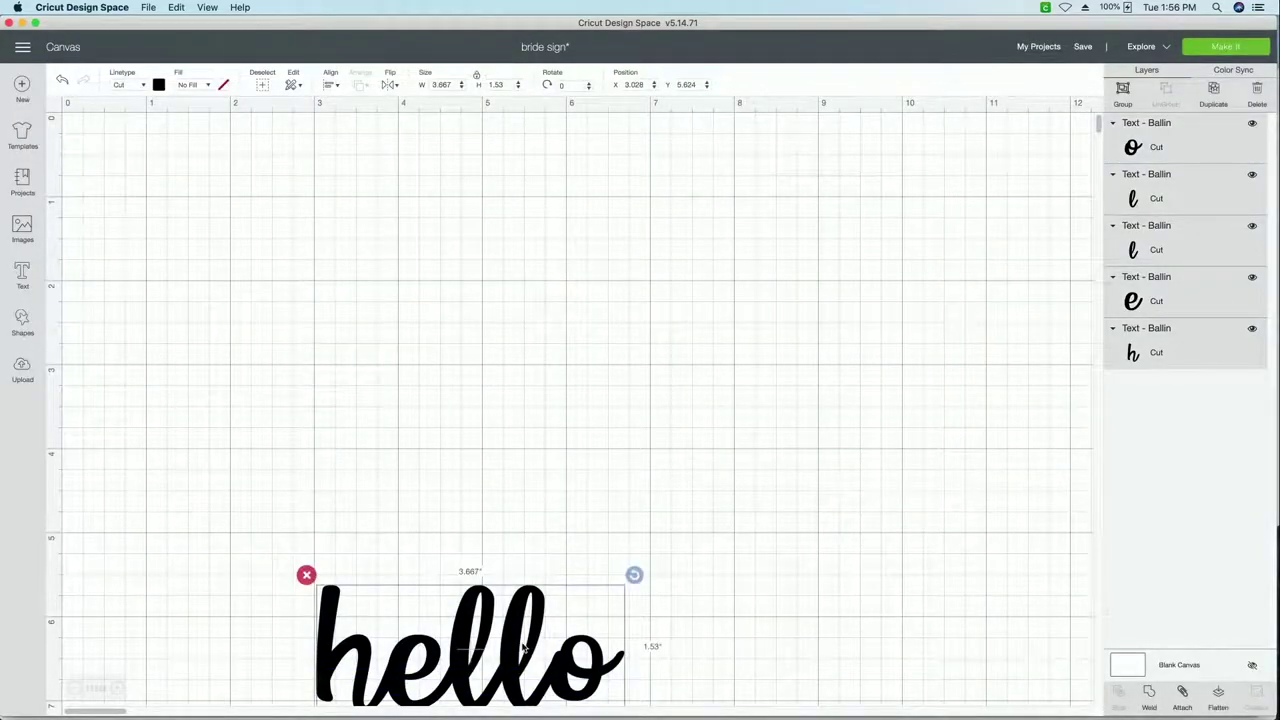
{"action": "left_click_drag", "start_coordinate": [524, 648], "coordinate": [561, 325]}
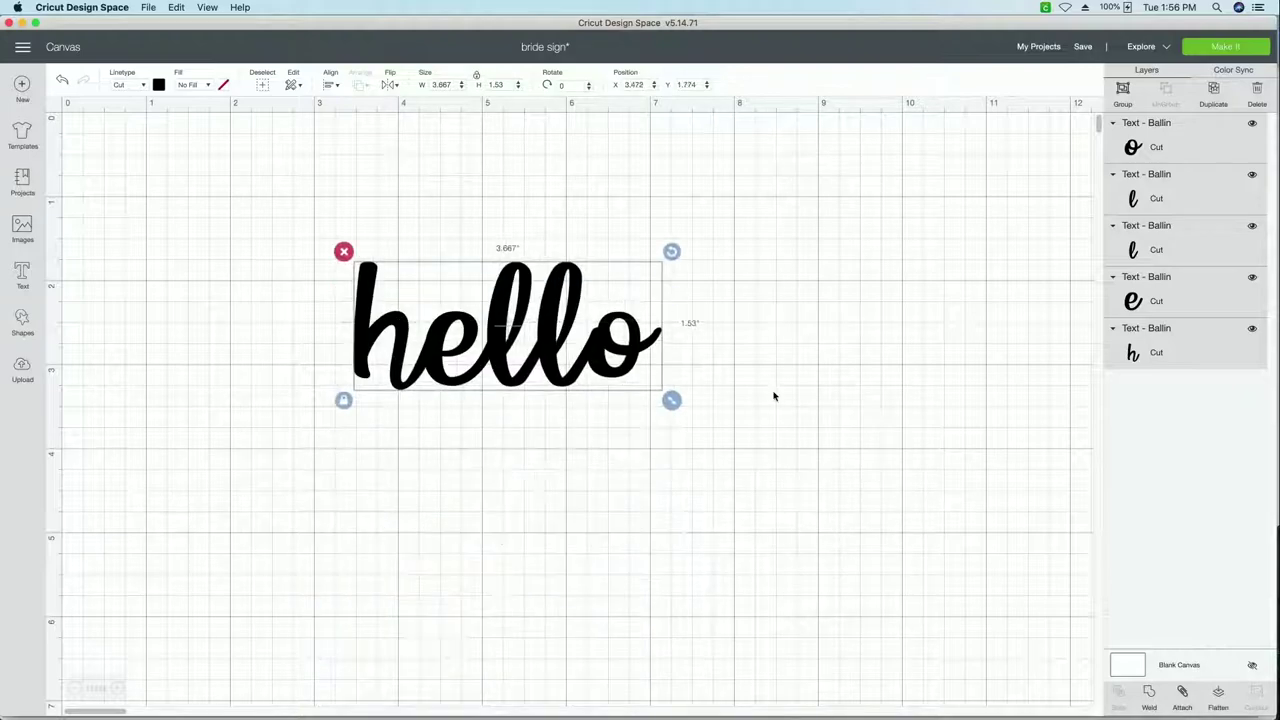
{"action": "left_click", "coordinate": [1182, 694]}
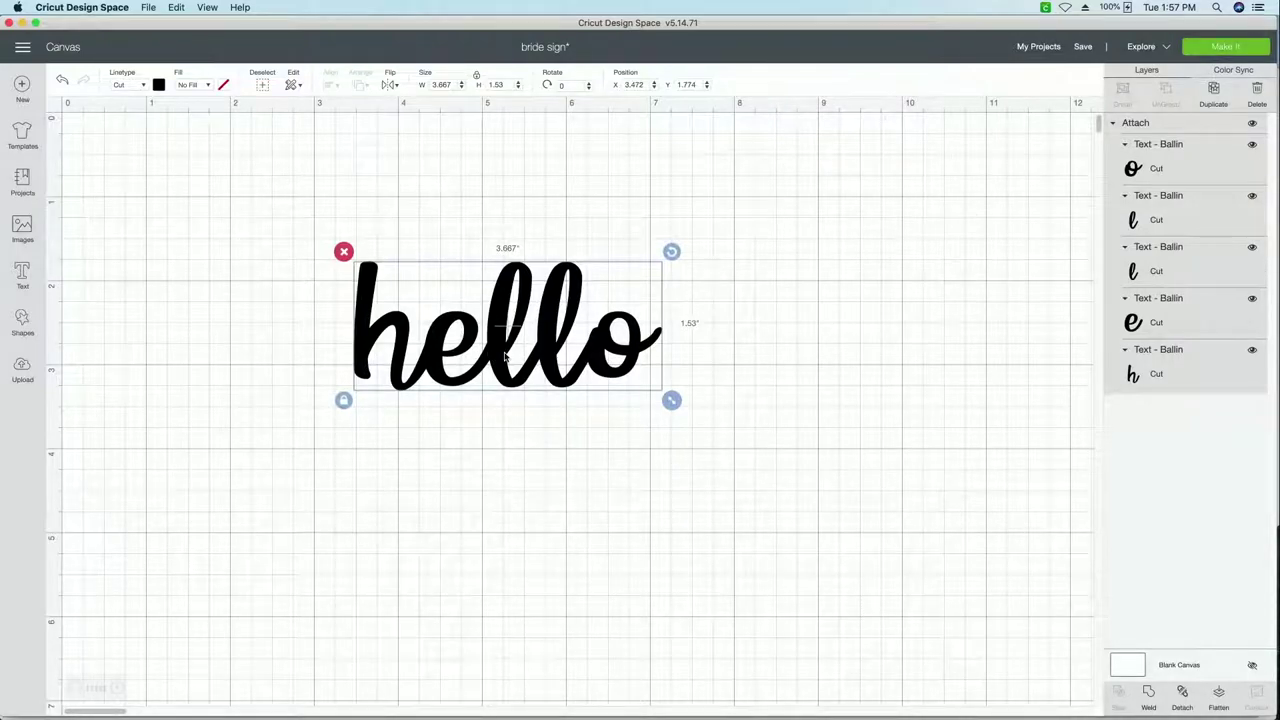
Step: Weld the attached letters of "hello" into one shape and set its material color to gray
{"action": "left_click", "coordinate": [1148, 695]}
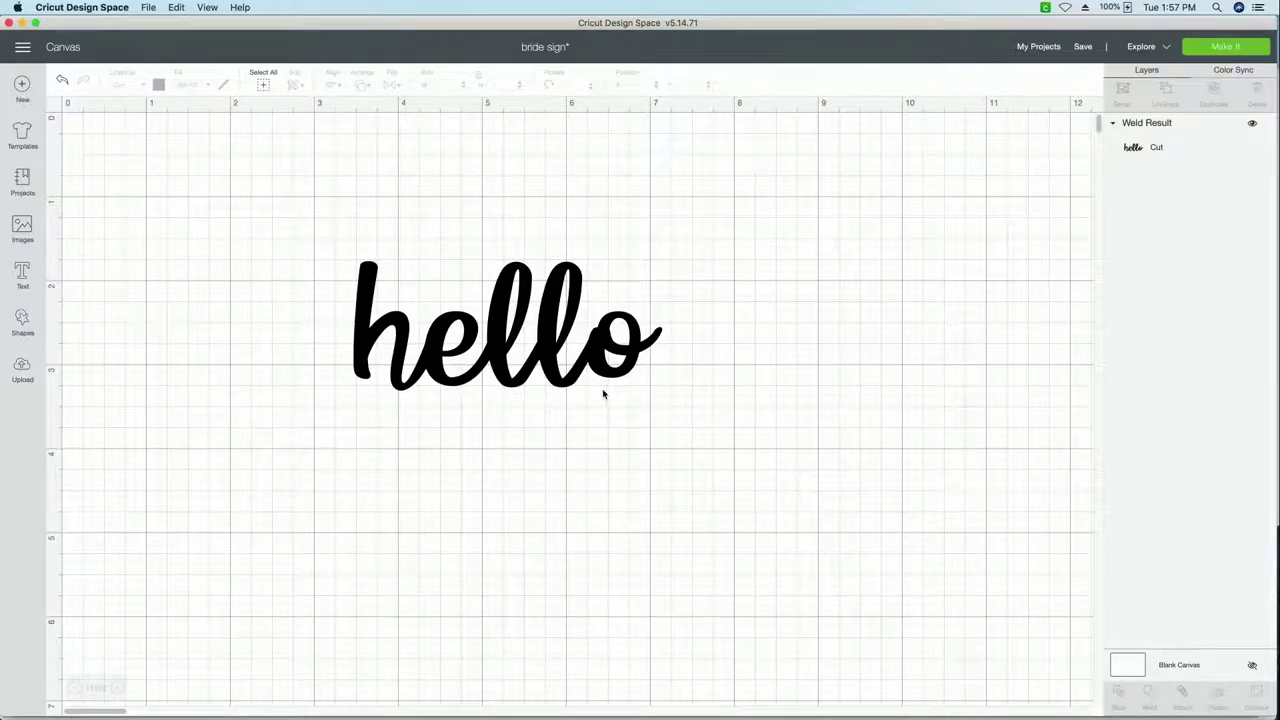
{"action": "left_click", "coordinate": [476, 356]}
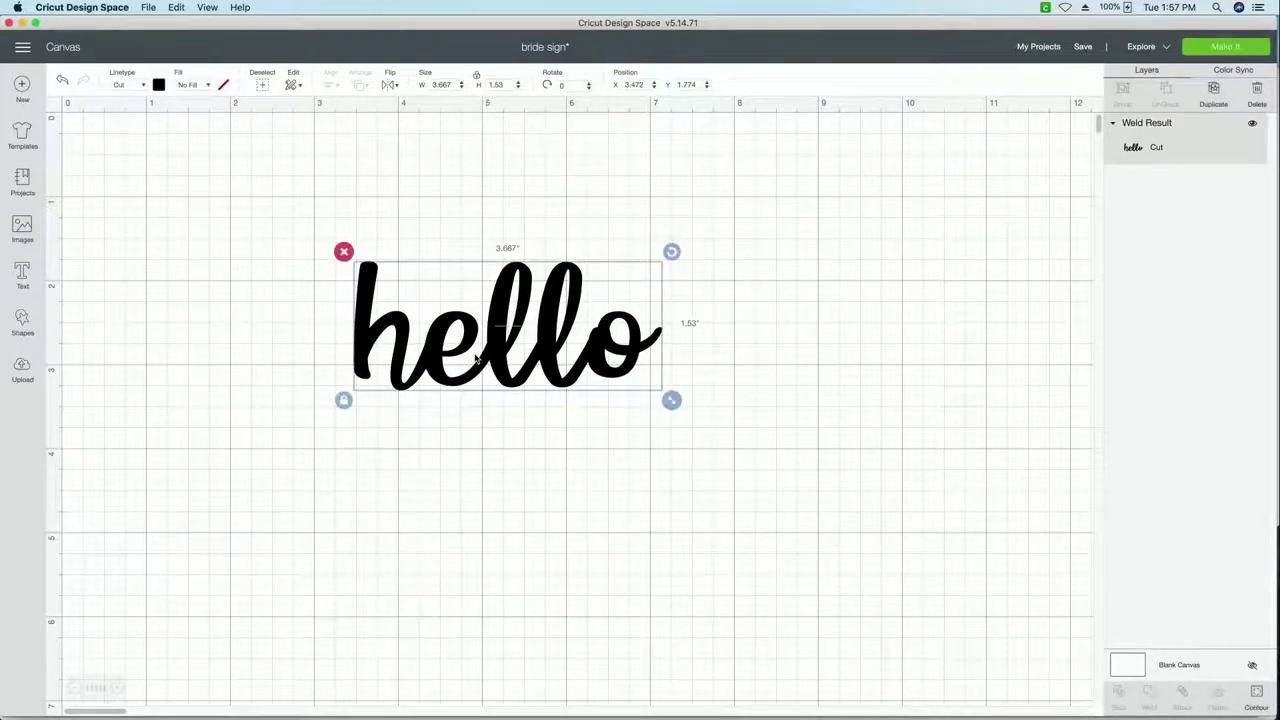
{"action": "left_click", "coordinate": [158, 85]}
{"action": "left_click", "coordinate": [204, 207]}
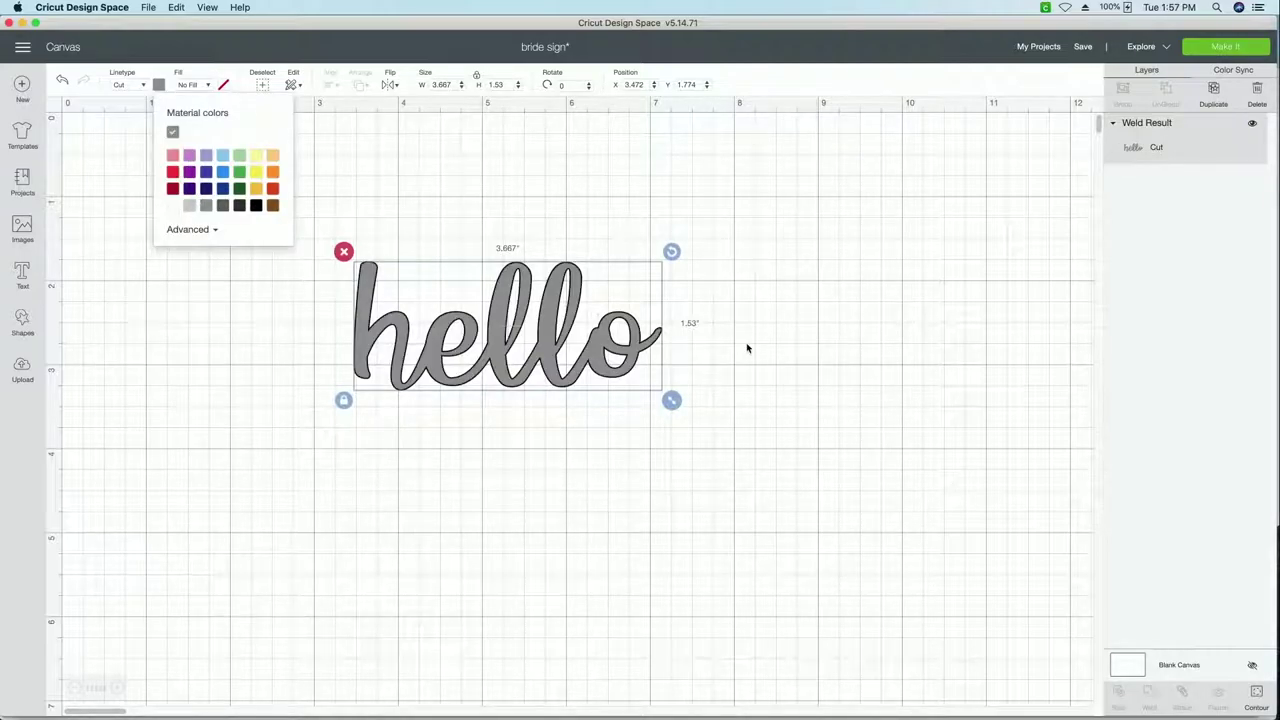
{"action": "left_click", "coordinate": [815, 360]}
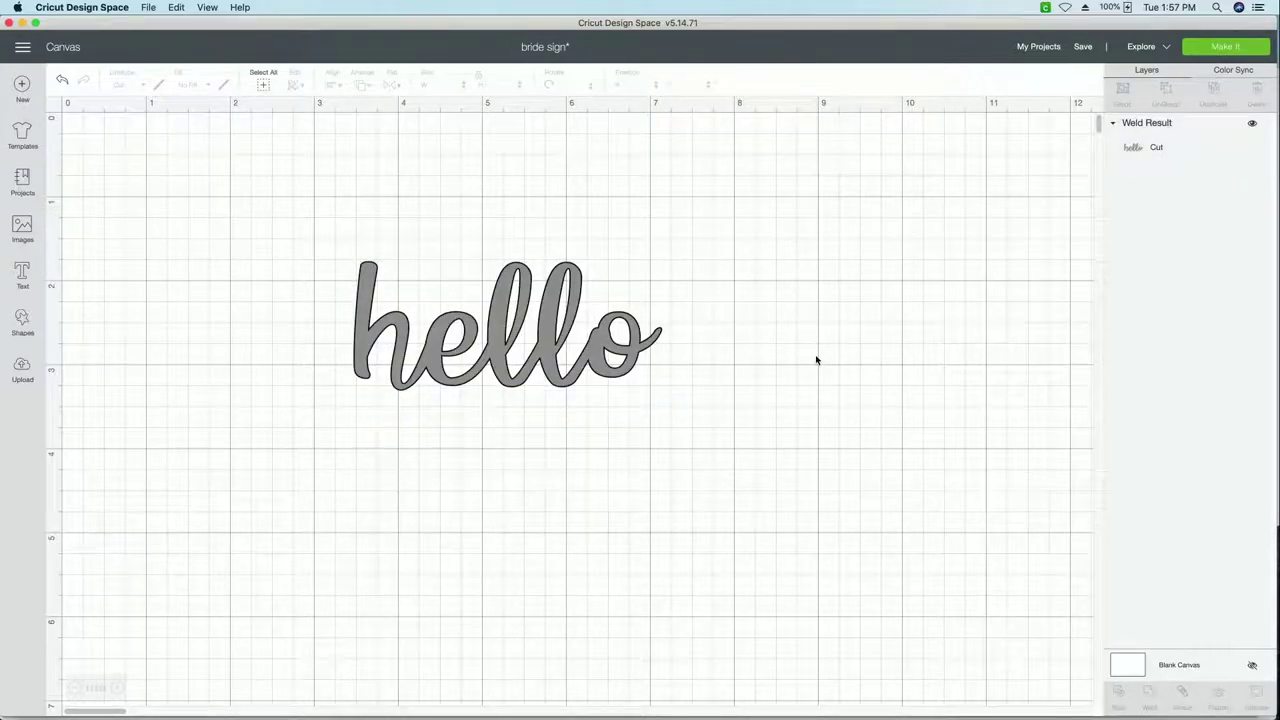
Step: Send the welded "hello" through to the cut setup with Premium Vinyl as base material and pressure set to More
{"action": "left_click", "coordinate": [1224, 47]}
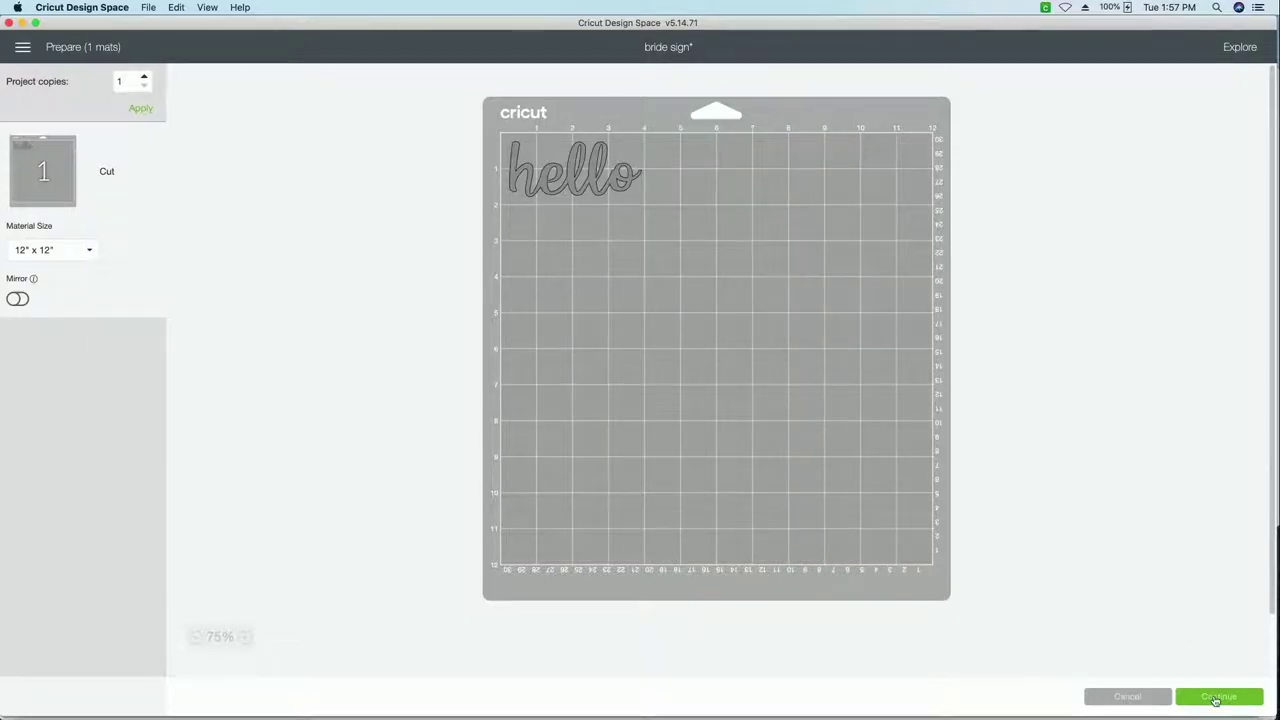
{"action": "left_click", "coordinate": [1215, 697]}
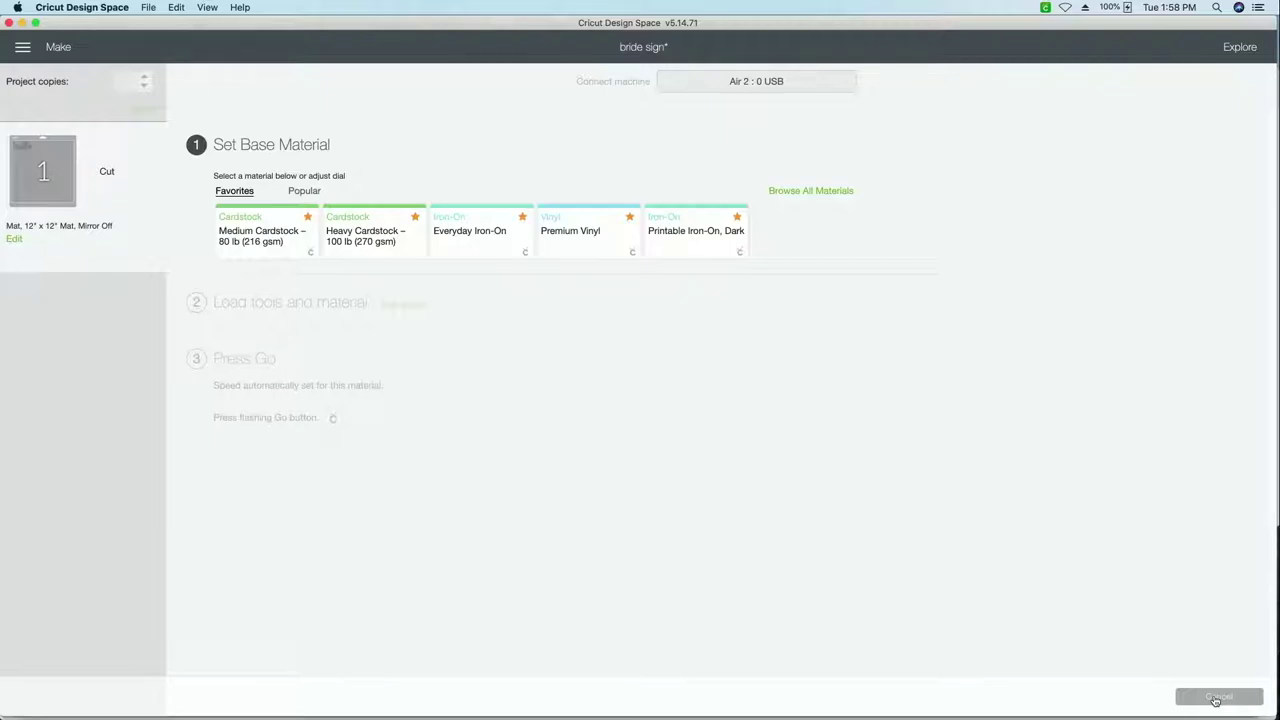
{"action": "left_click", "coordinate": [603, 252]}
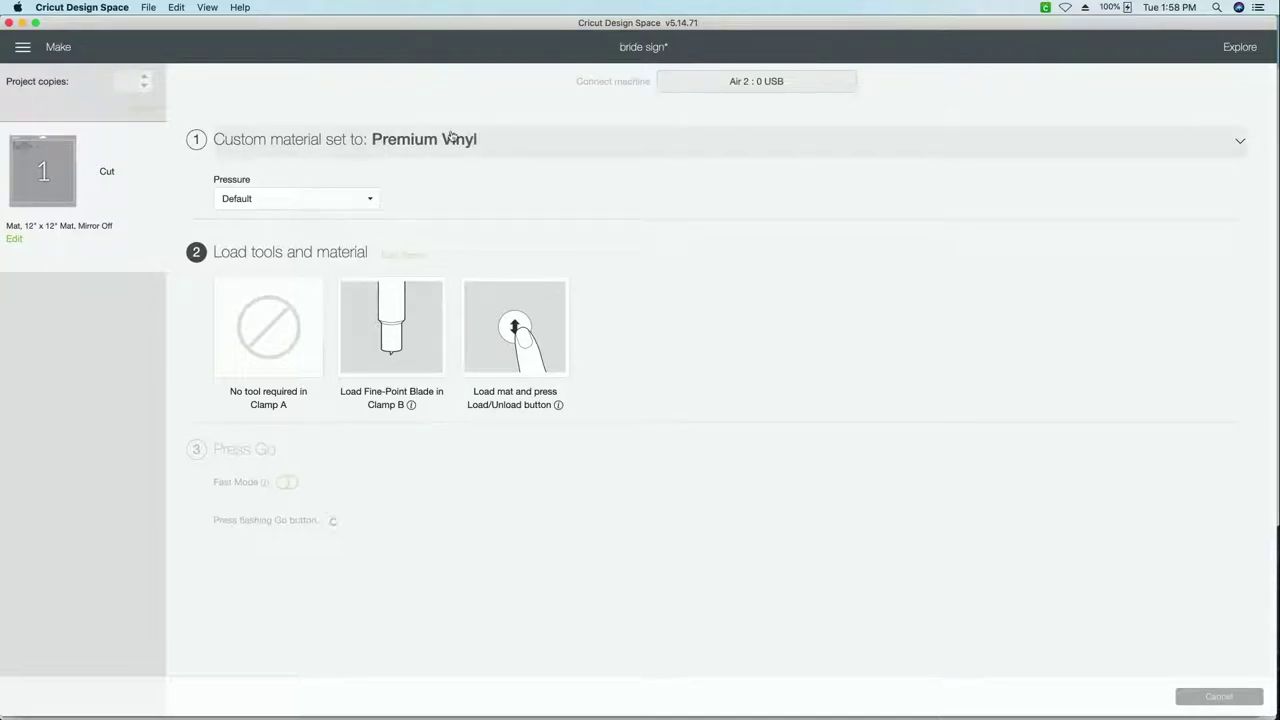
{"action": "left_click", "coordinate": [363, 205]}
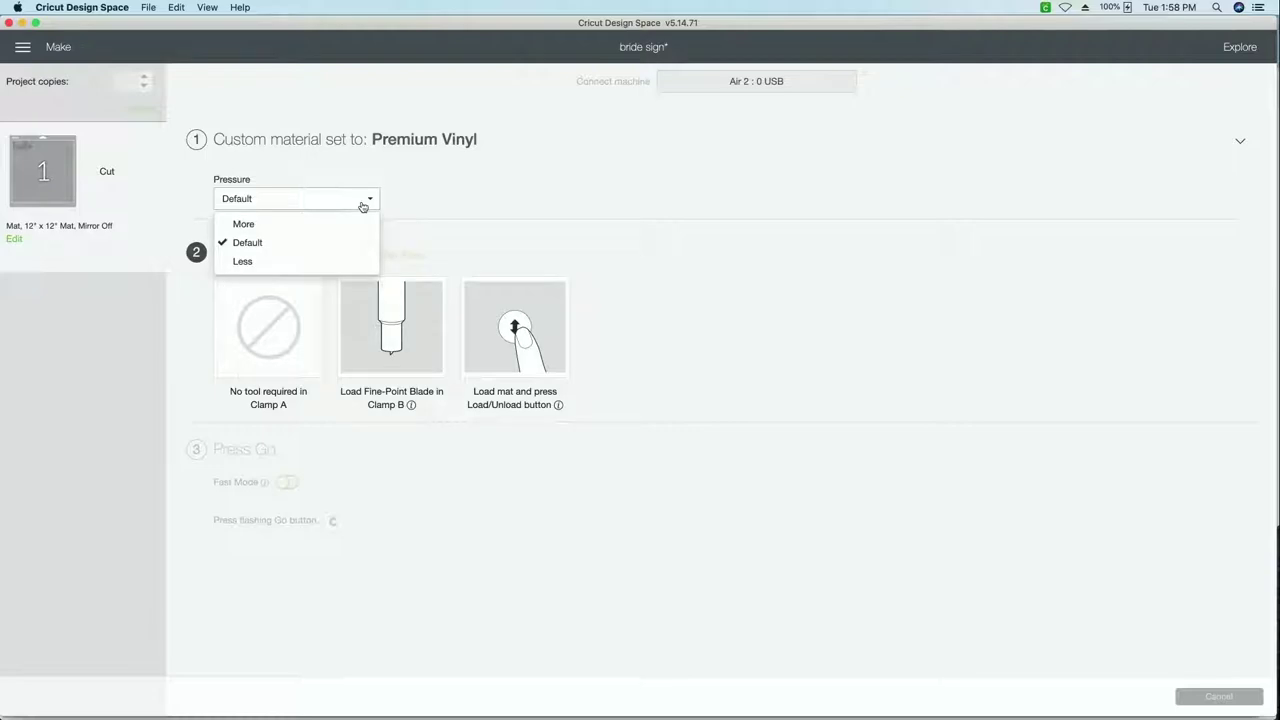
{"action": "left_click", "coordinate": [266, 226]}
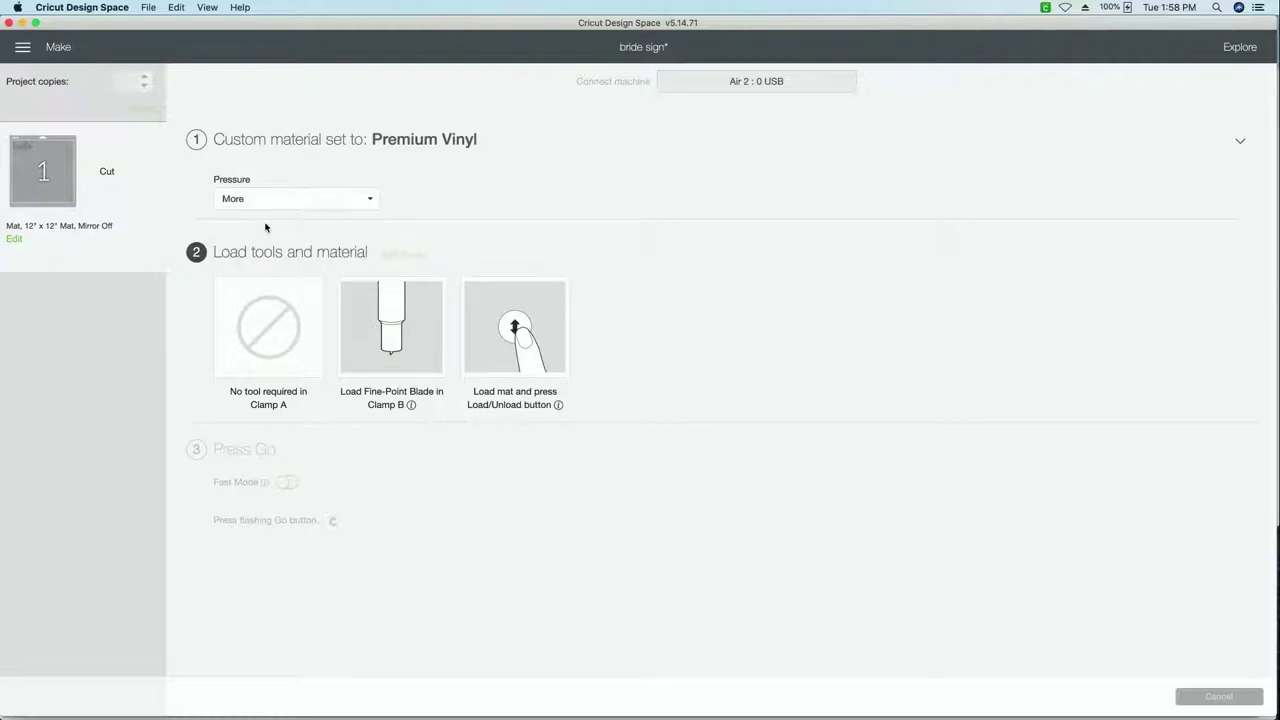